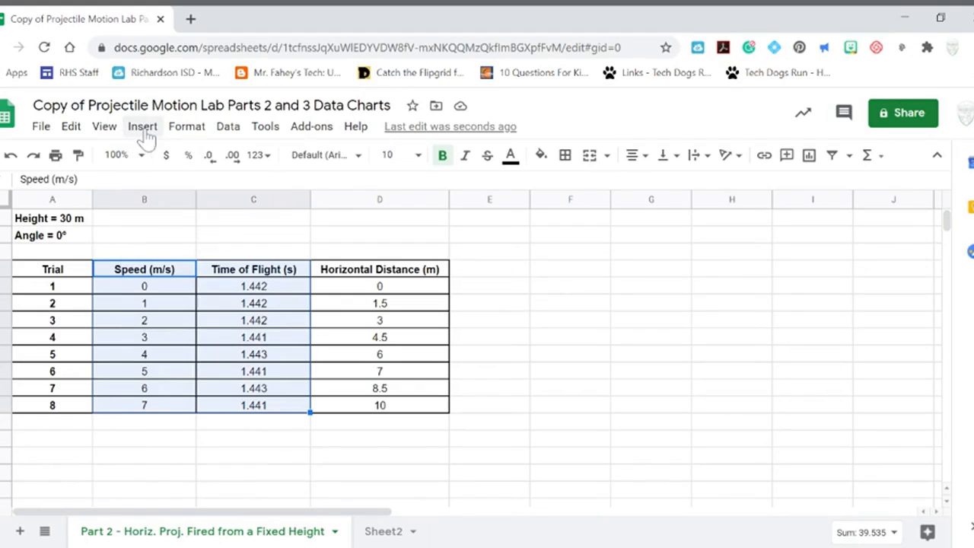
Insert a chart from the selected Speed and Time of Flight data and set its type to Scatter chart.
left_click(142, 126)
left_click(177, 359)
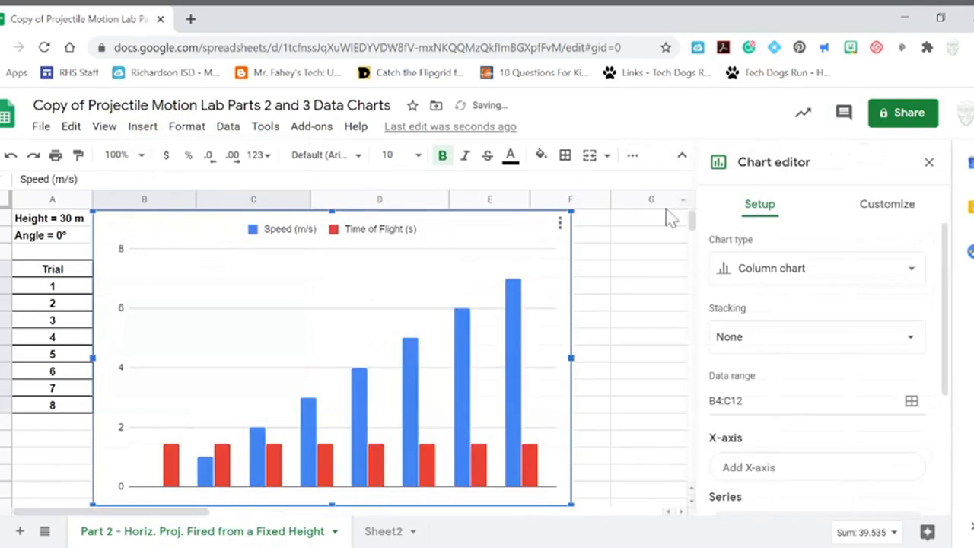
left_click(758, 270)
left_click(759, 270)
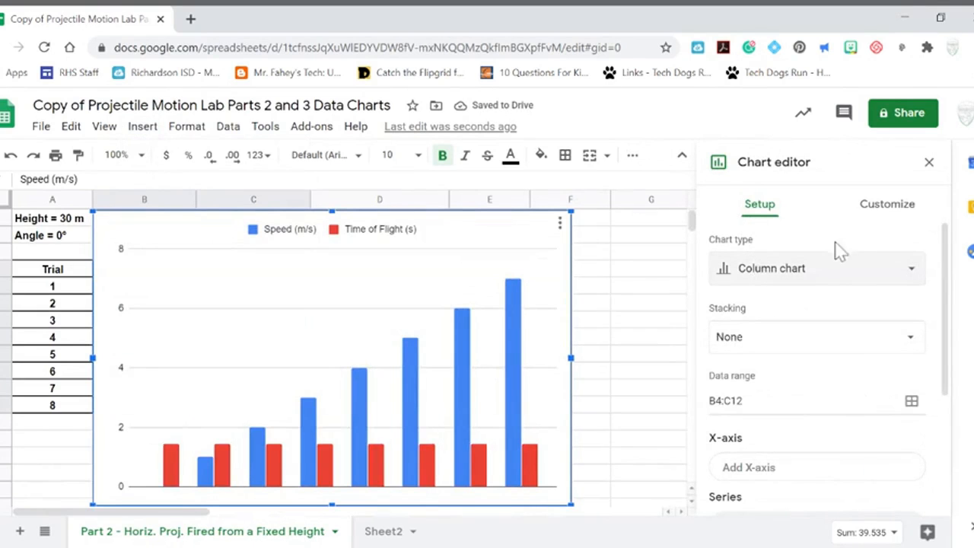
left_click(826, 268)
left_click_drag(937, 319, 938, 407)
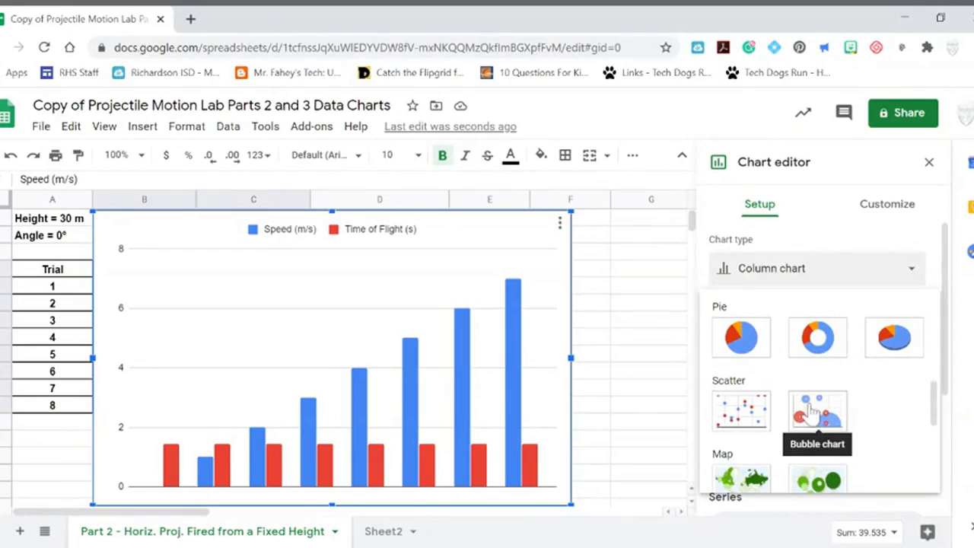
left_click(738, 418)
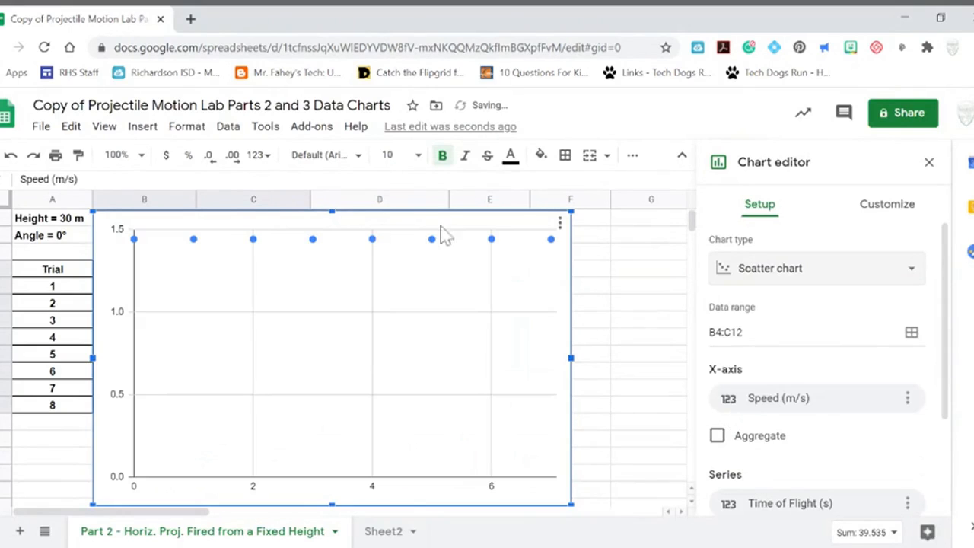
Shrink the scatter chart and move it beside the Time of Flight column so the Speed and Time of Flight data are uncovered.
left_click_drag(417, 227, 425, 263)
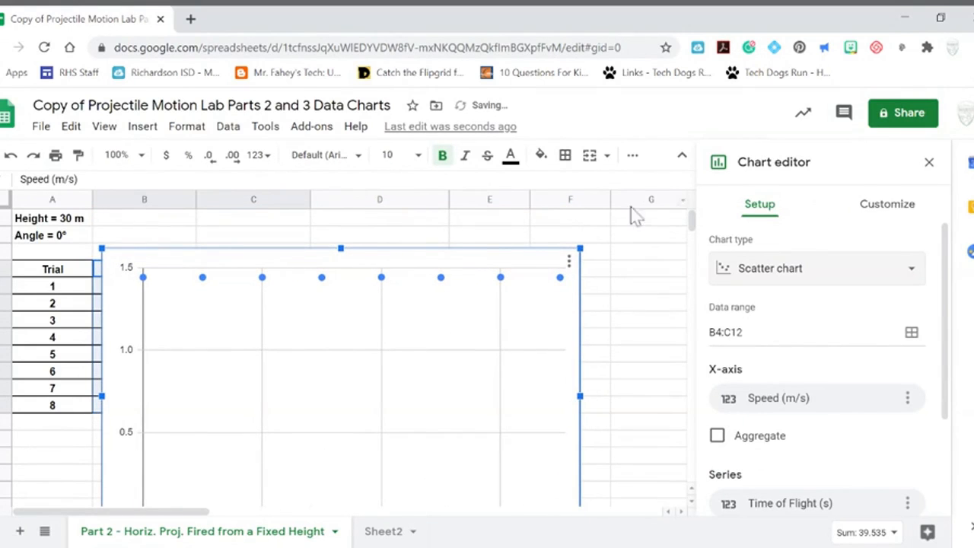
left_click_drag(578, 247, 412, 388)
left_click_drag(304, 444, 535, 353)
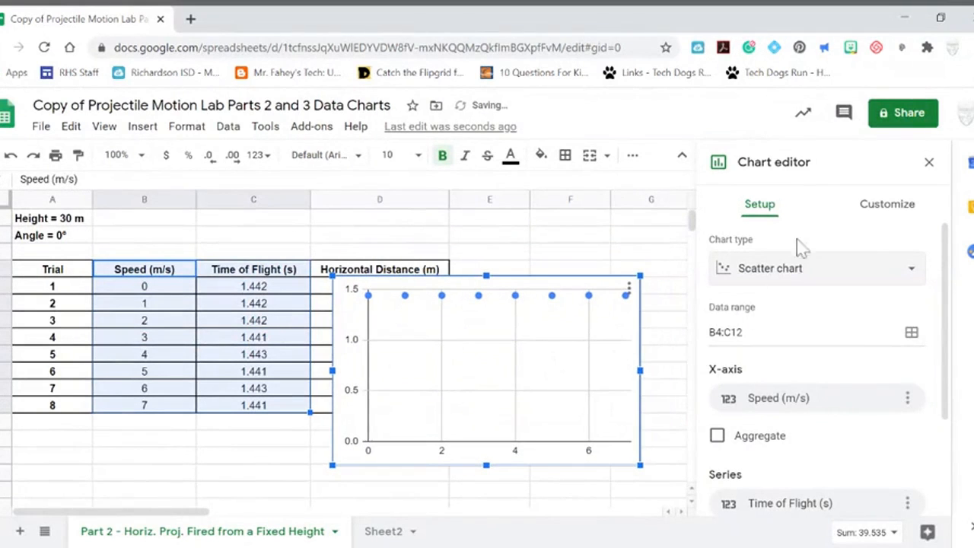
Set the chart title to "Time of Flight (s) vs. Speed (m/s)".
left_click(881, 217)
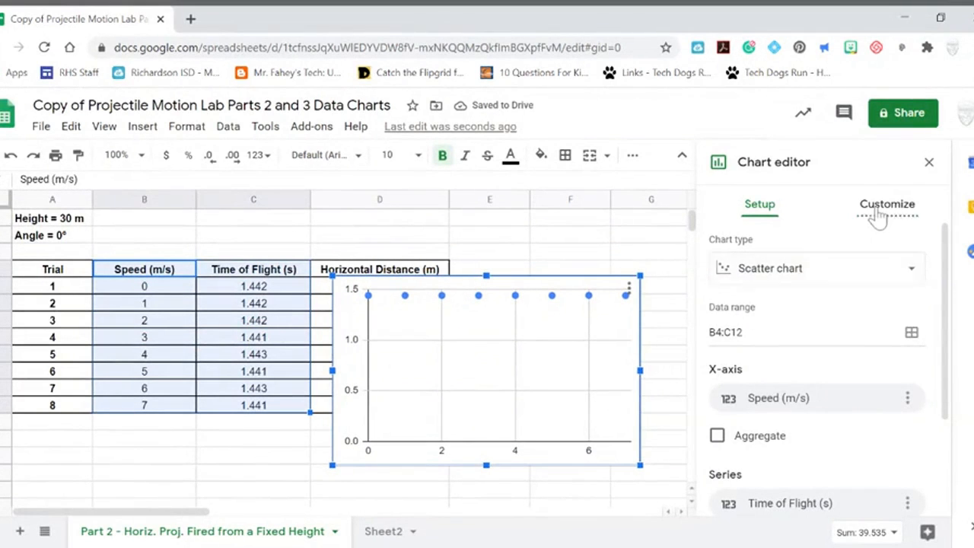
left_click(772, 296)
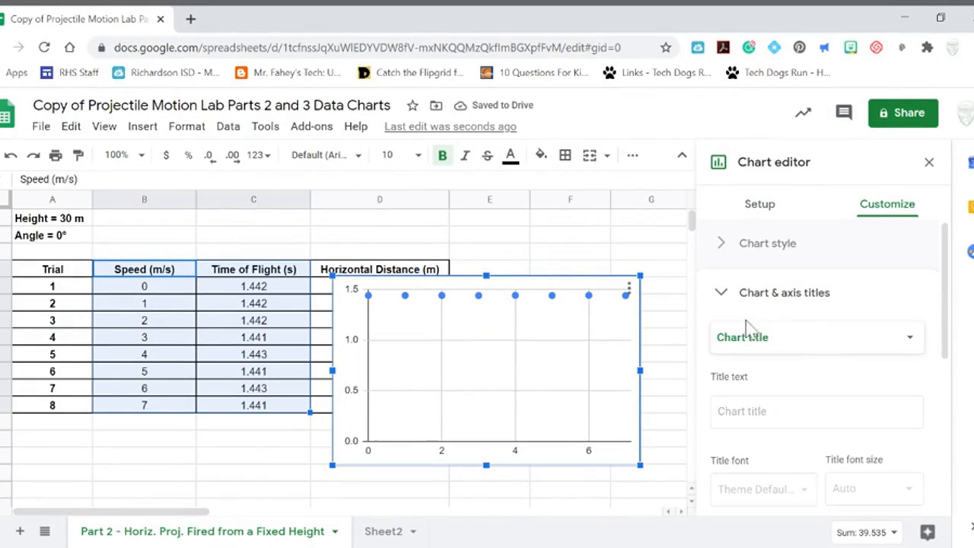
left_click(746, 343)
left_click(746, 339)
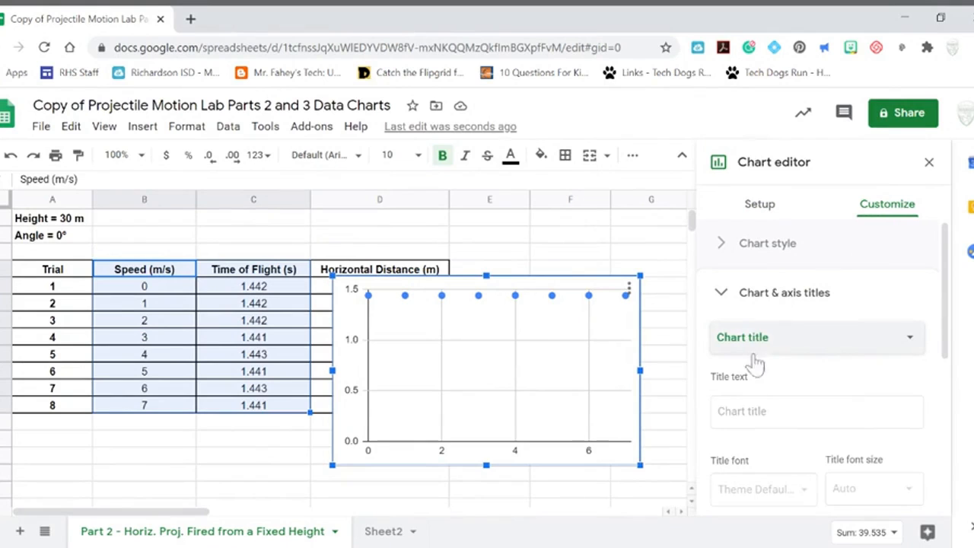
left_click(814, 414)
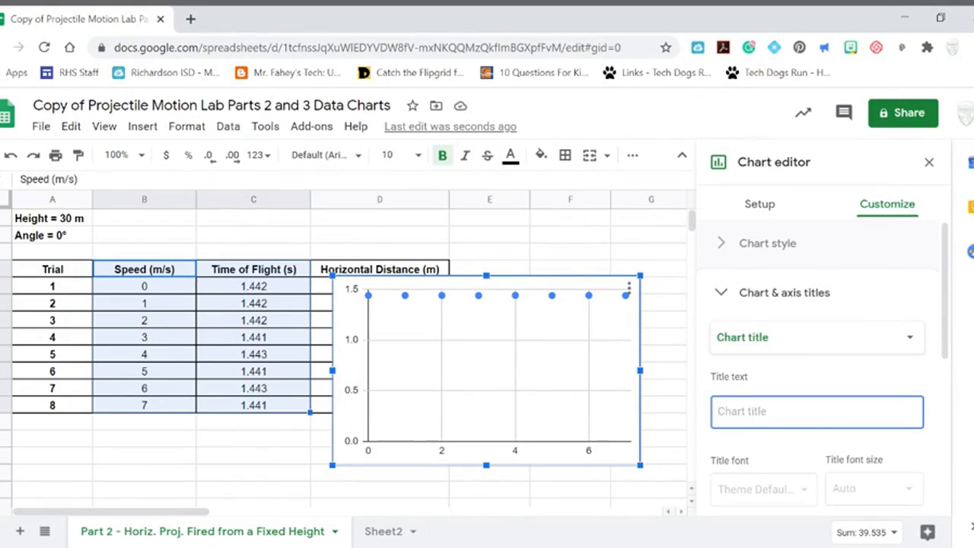
type("Time of Flight (s) v")
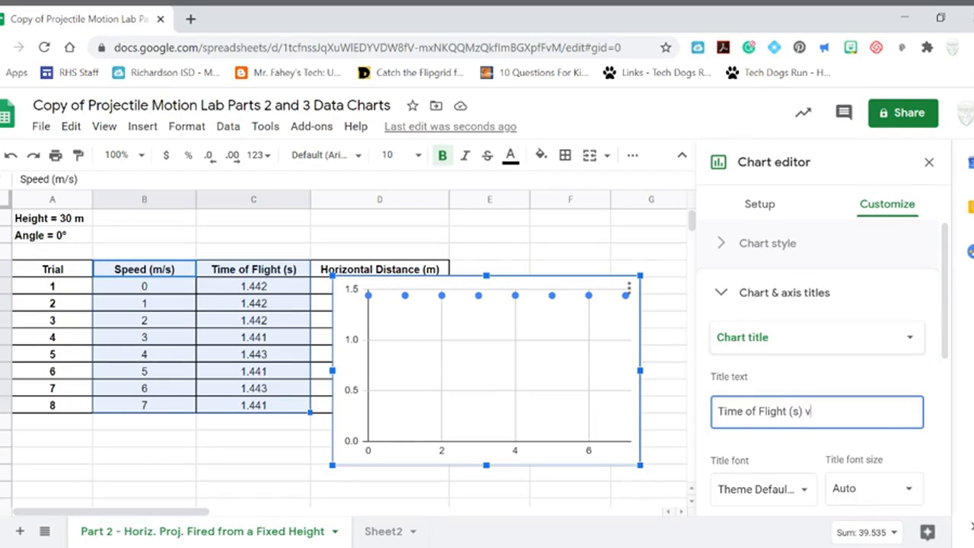
type("s. Spee")
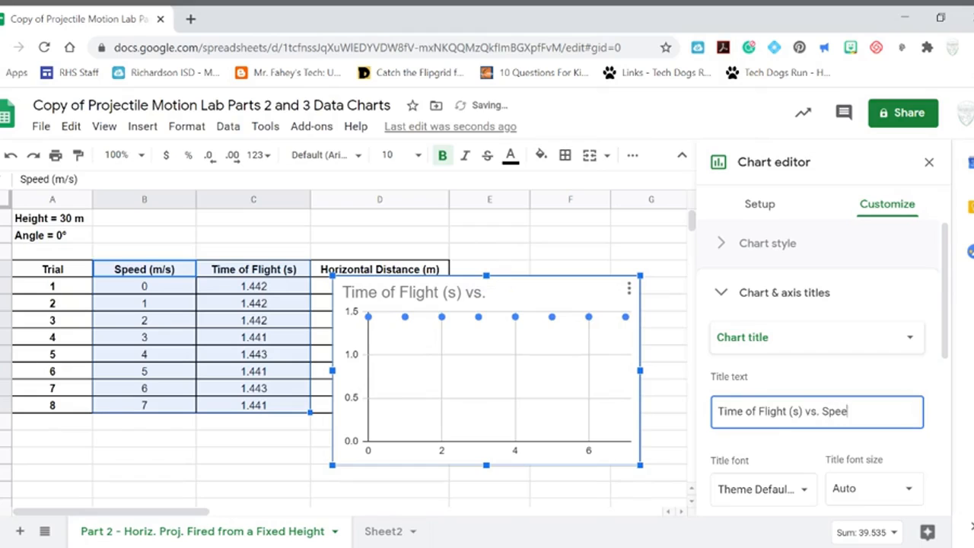
type("d (m/s)")
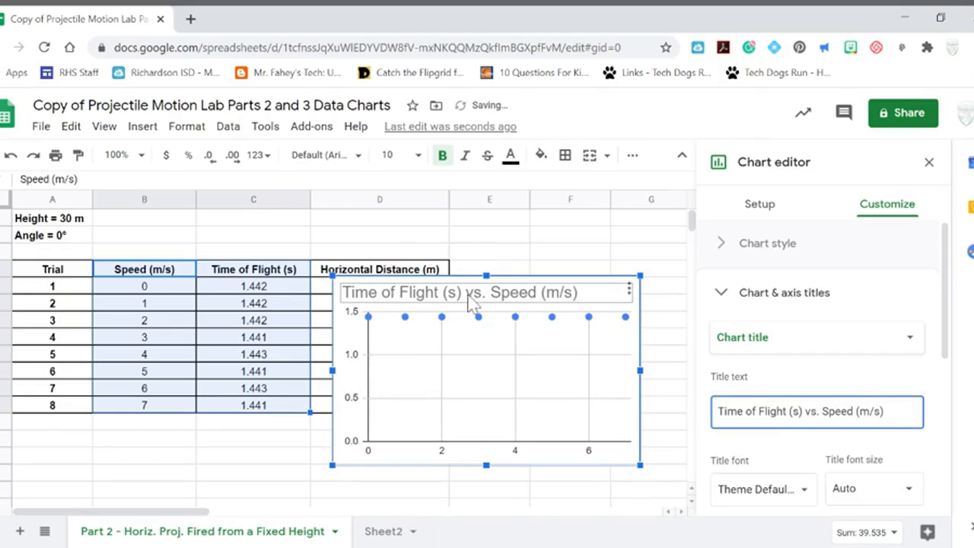
Set the chart's horizontal axis title to "Speed (m/s)".
left_click(799, 347)
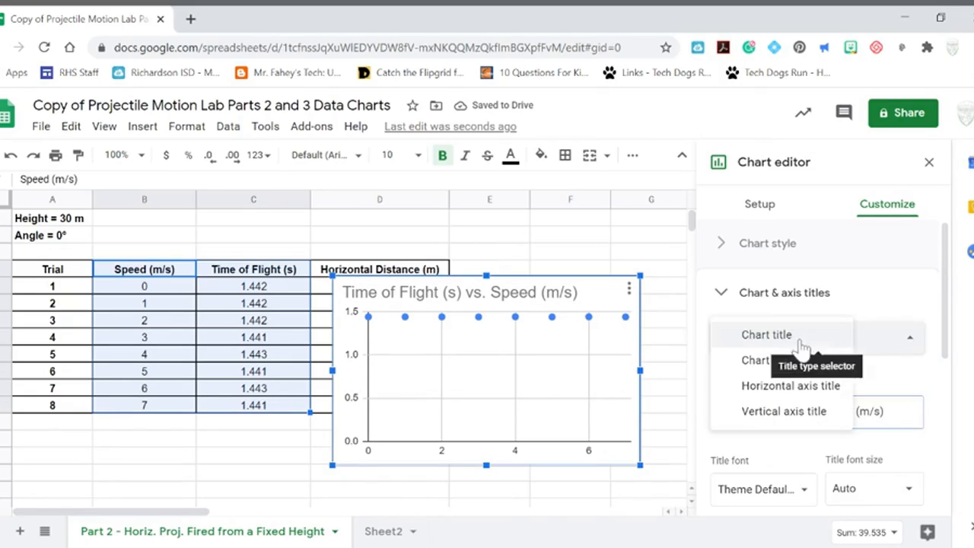
left_click(772, 387)
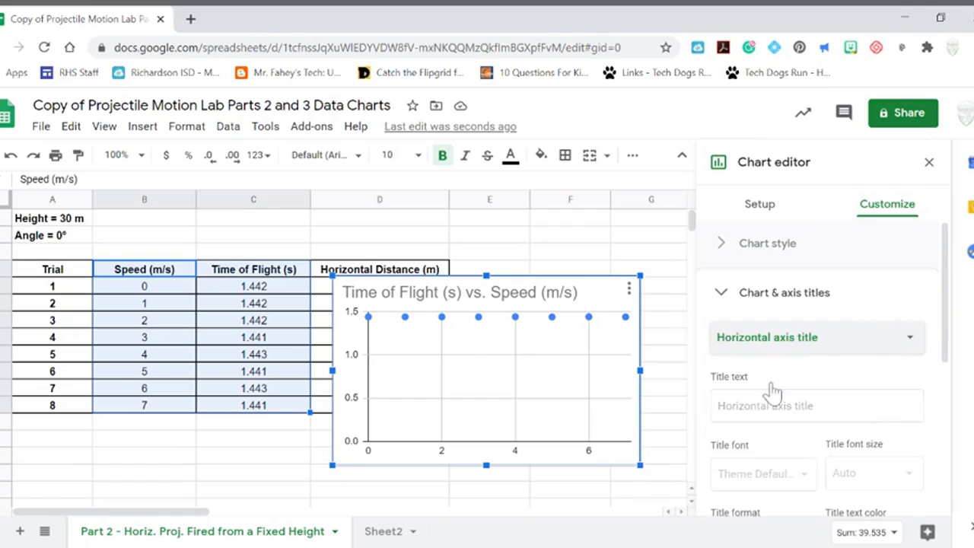
left_click(776, 405)
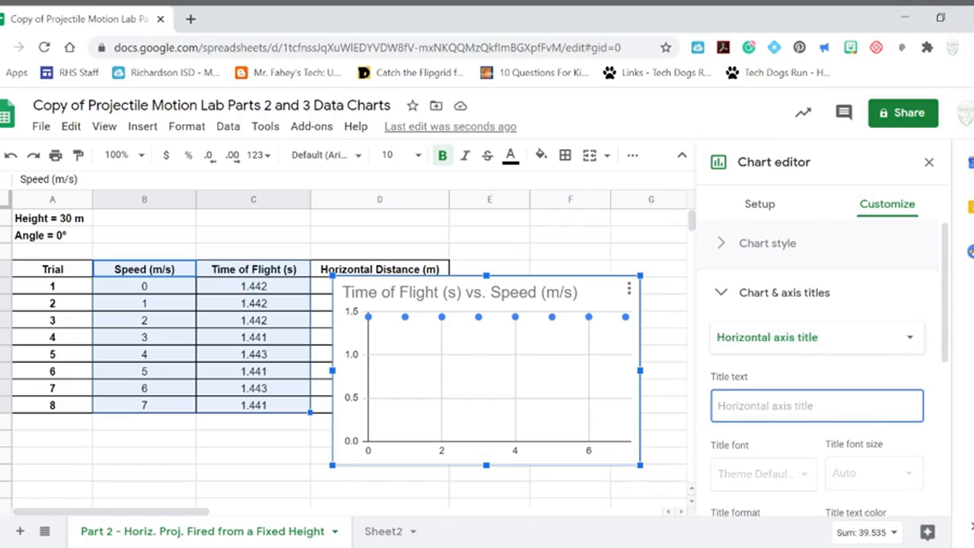
type("Speed (m/s")
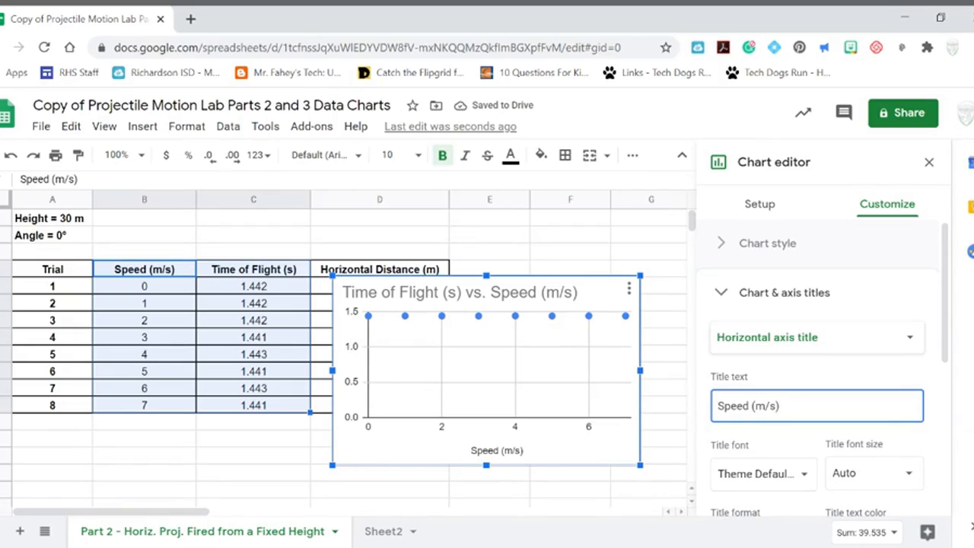
Set the chart's vertical axis title to "Time of Flight (s)".
left_click(774, 343)
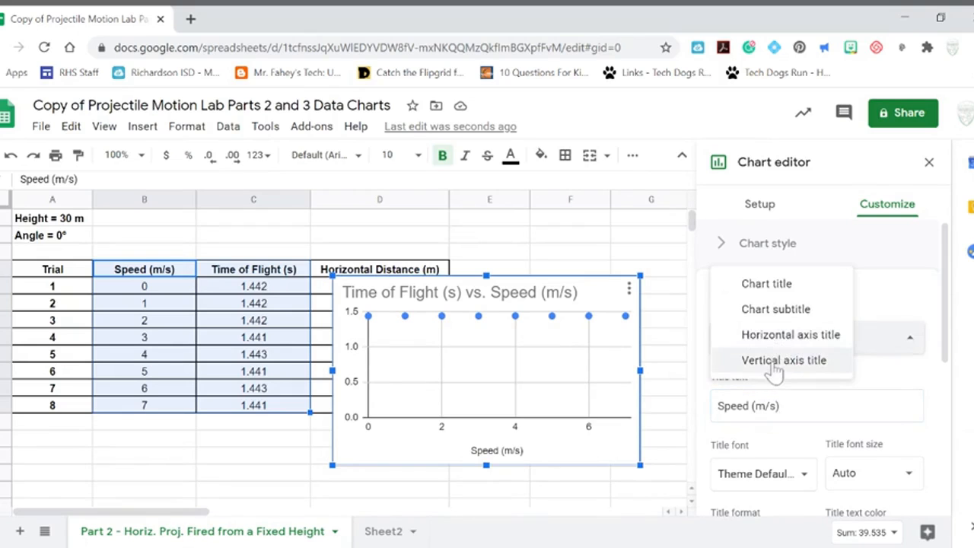
left_click(772, 359)
left_click(761, 406)
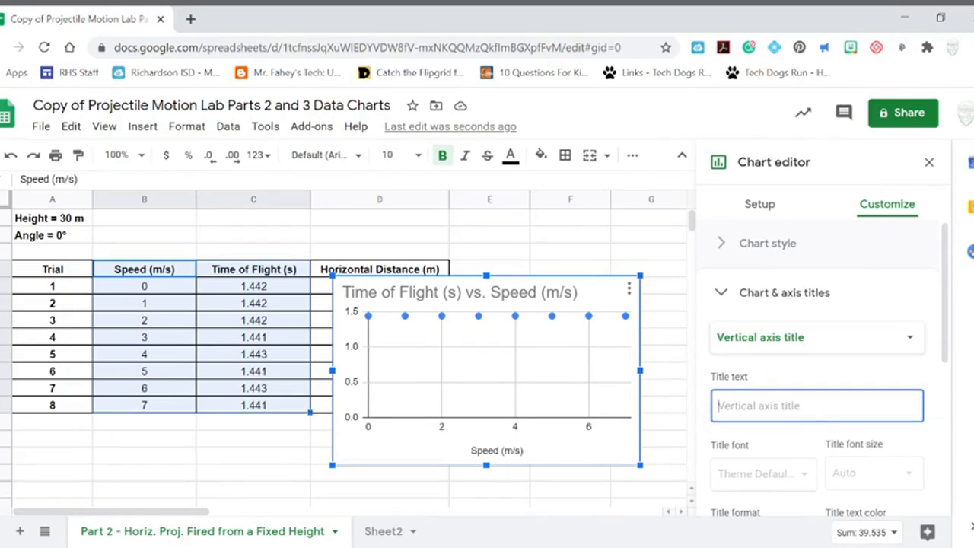
type("Time of Flight (s")
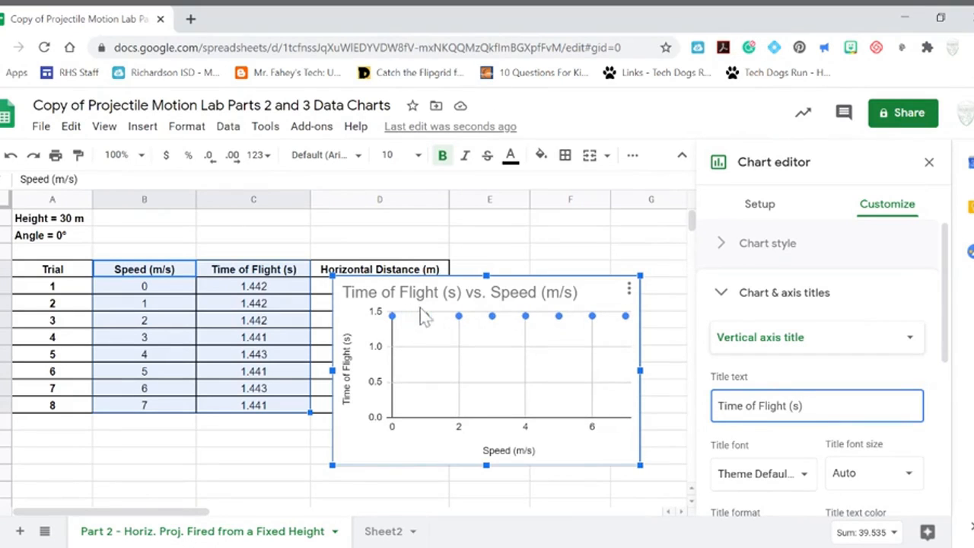
Add a linear trendline to the chart's data series.
left_click(879, 213)
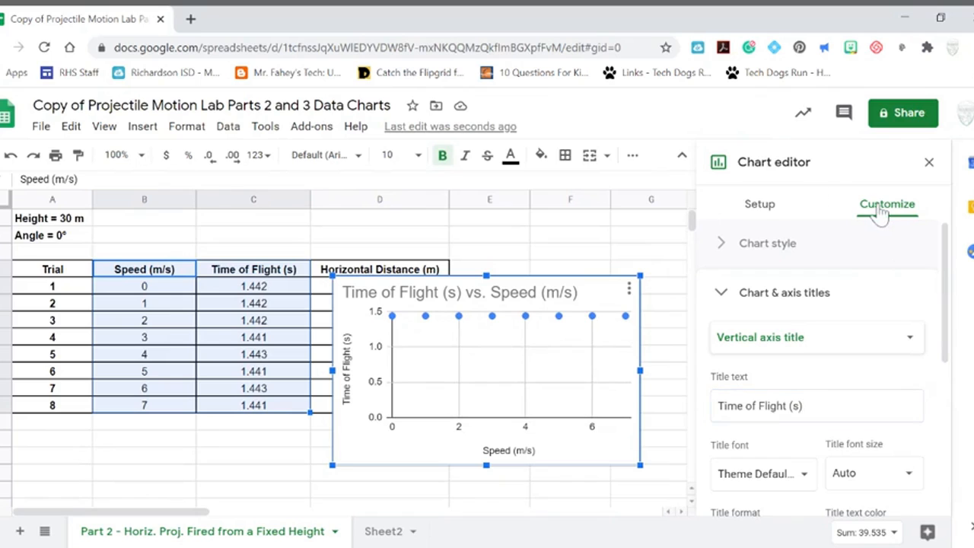
left_click(724, 296)
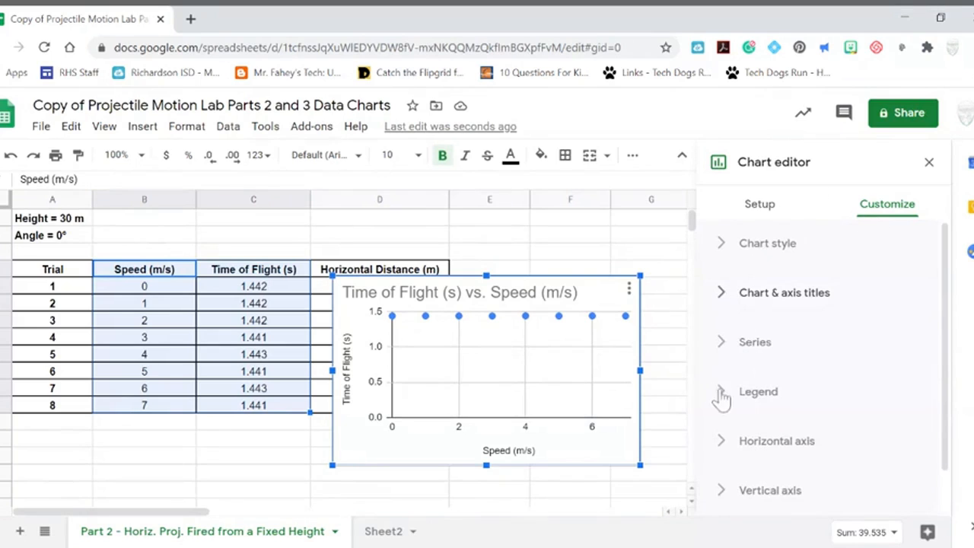
left_click(723, 353)
left_click_drag(942, 311, 936, 431)
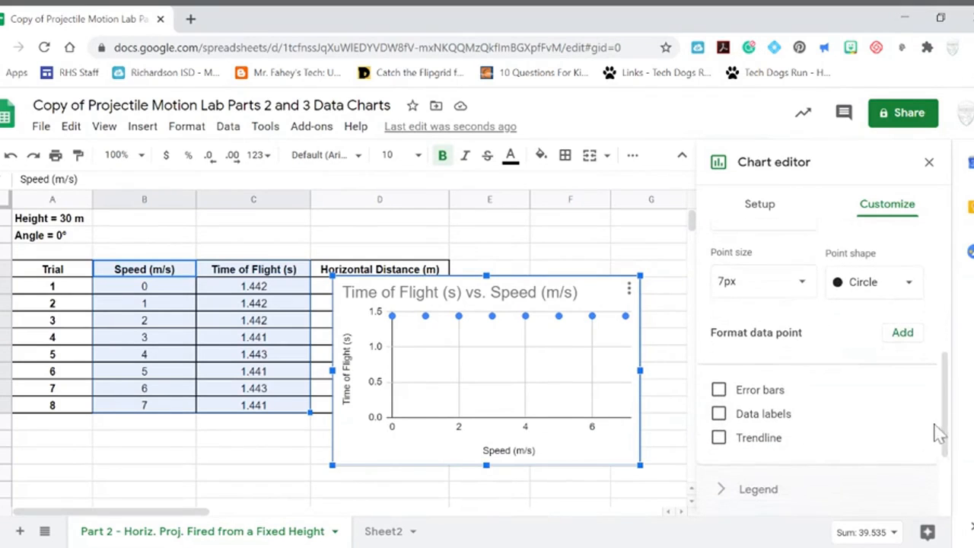
left_click(720, 439)
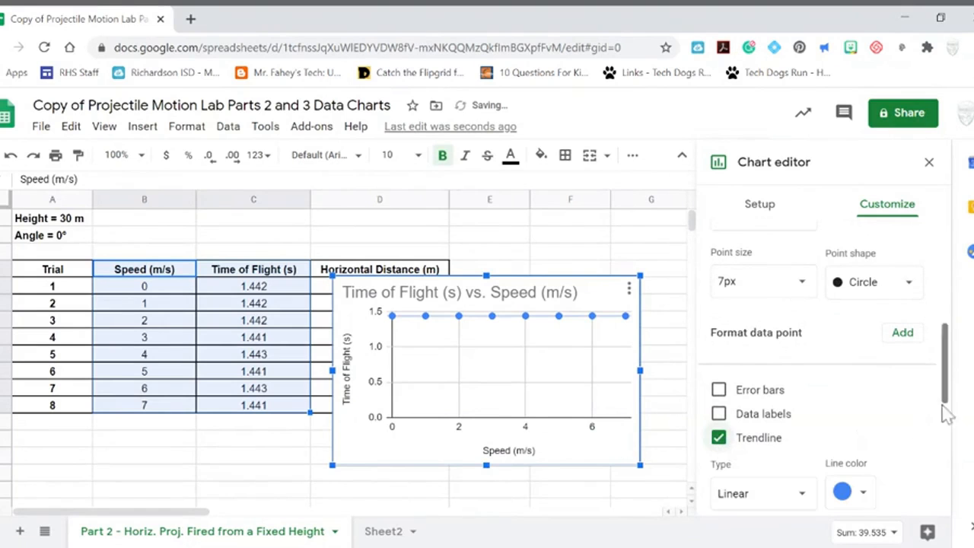
Set the maximum value of the chart's vertical axis to 3.
left_click_drag(949, 392, 950, 472)
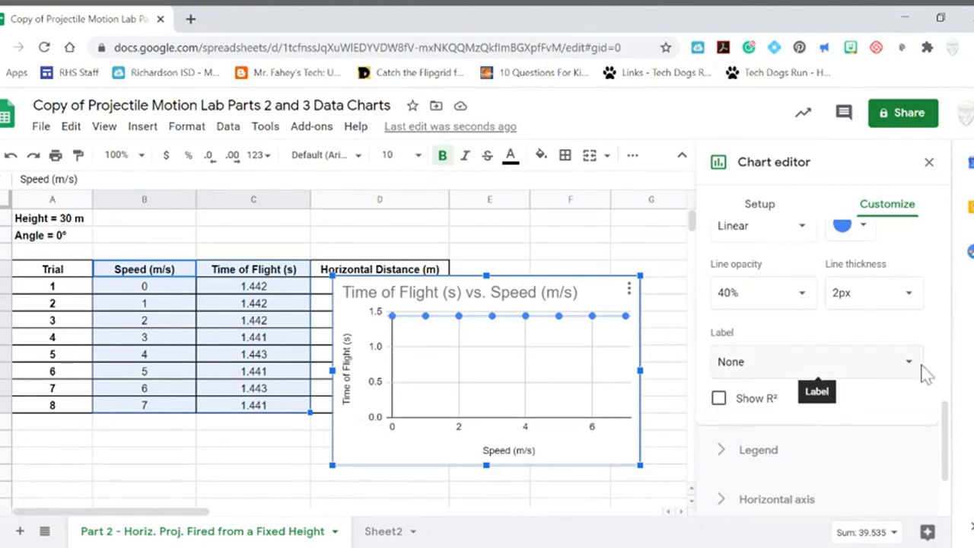
left_click_drag(950, 417, 949, 494)
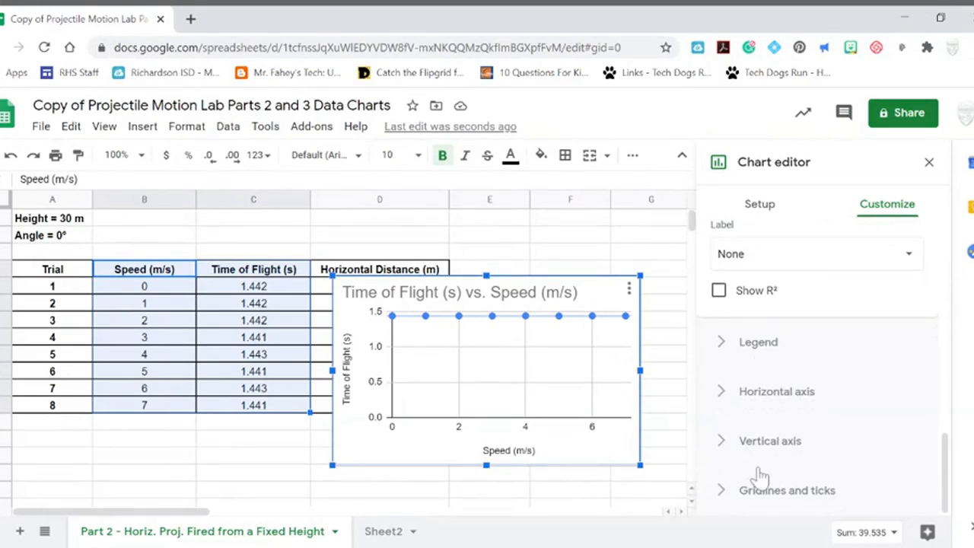
left_click(715, 450)
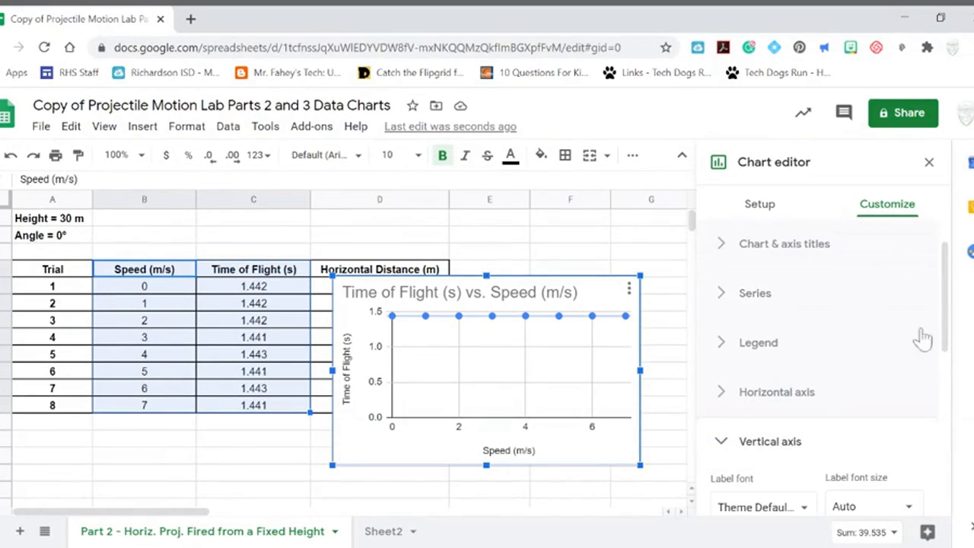
left_click_drag(950, 326, 950, 434)
left_click(874, 412)
type("4")
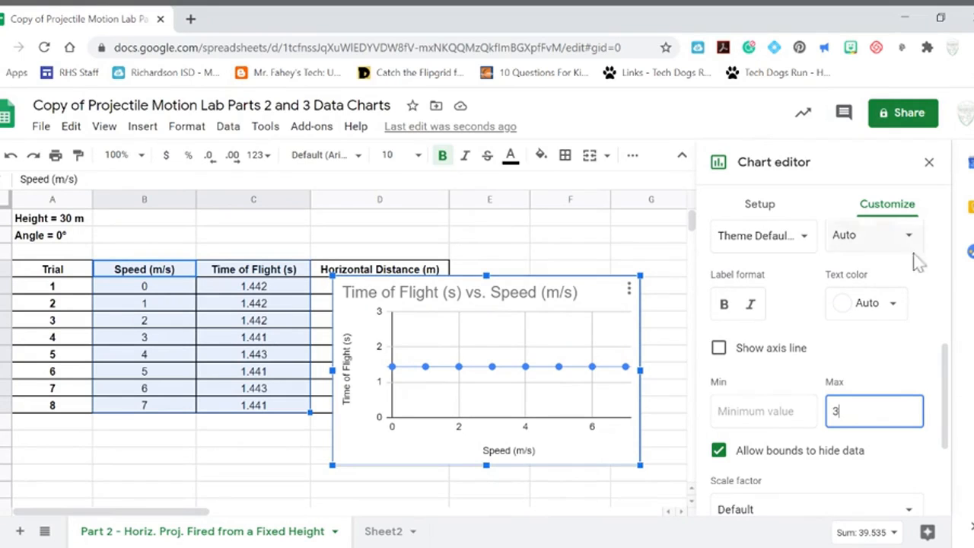
Turn on minor gridlines for the chart's vertical axis.
left_click_drag(950, 366, 950, 456)
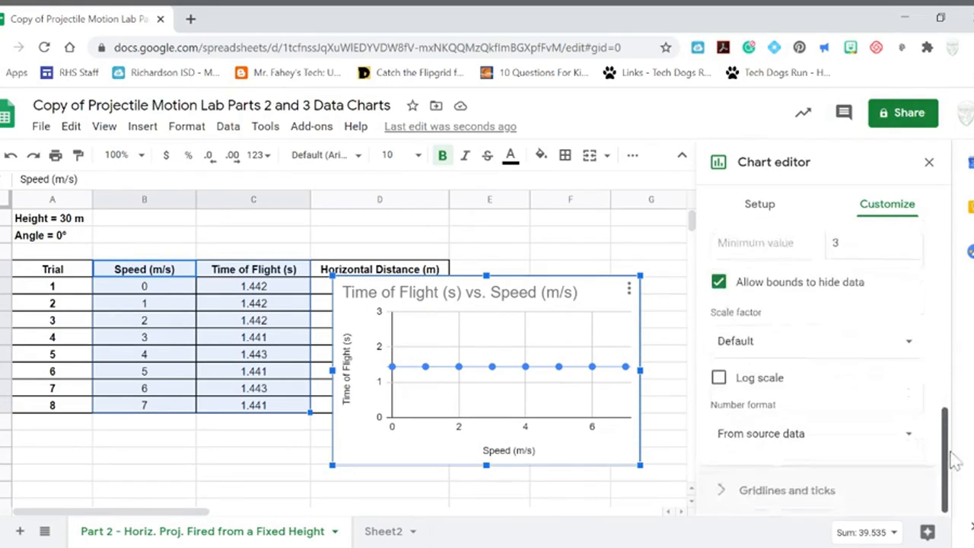
left_click(719, 494)
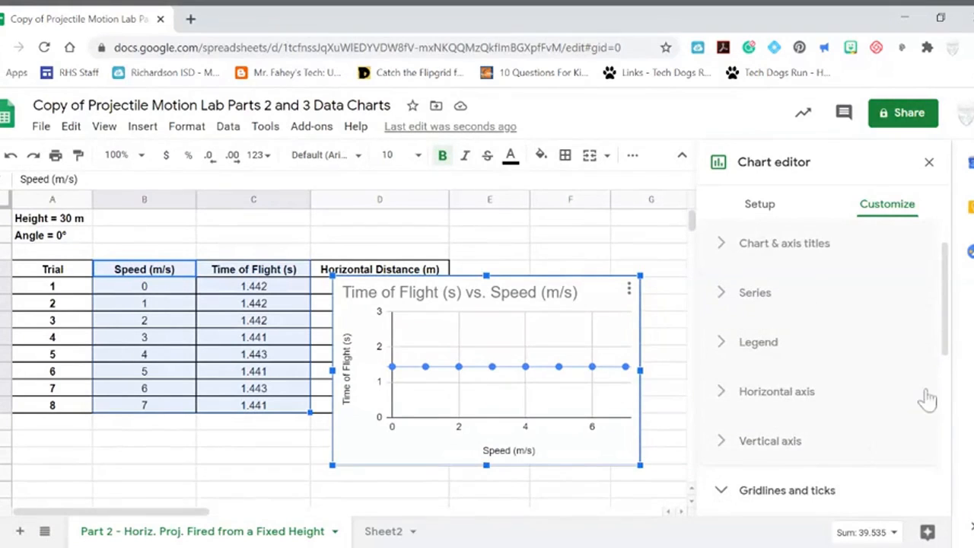
left_click_drag(948, 348, 951, 482)
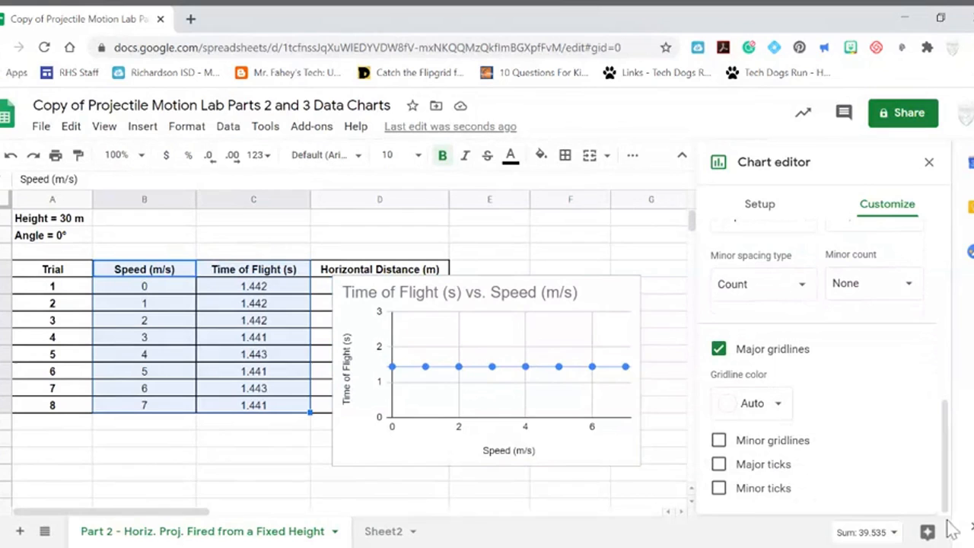
left_click(718, 443)
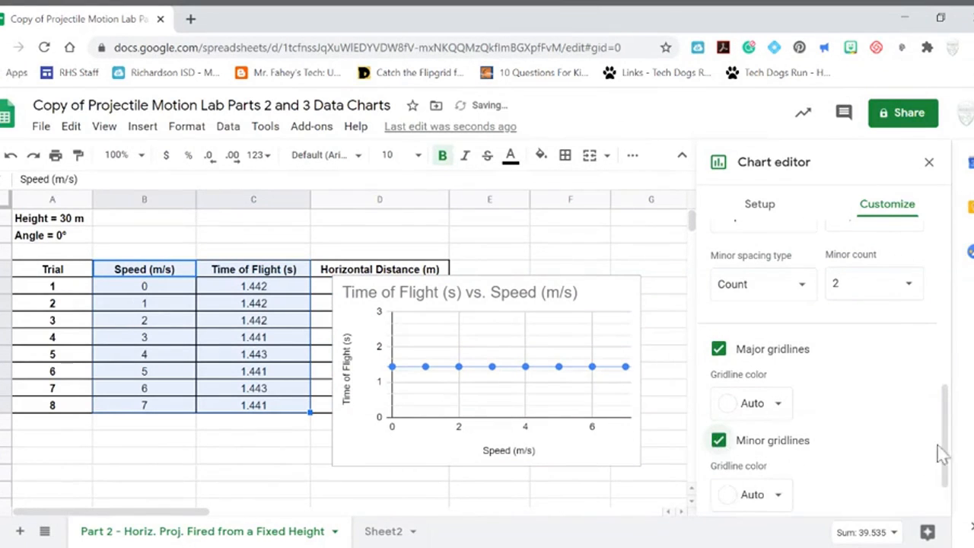
left_click_drag(951, 452, 919, 478)
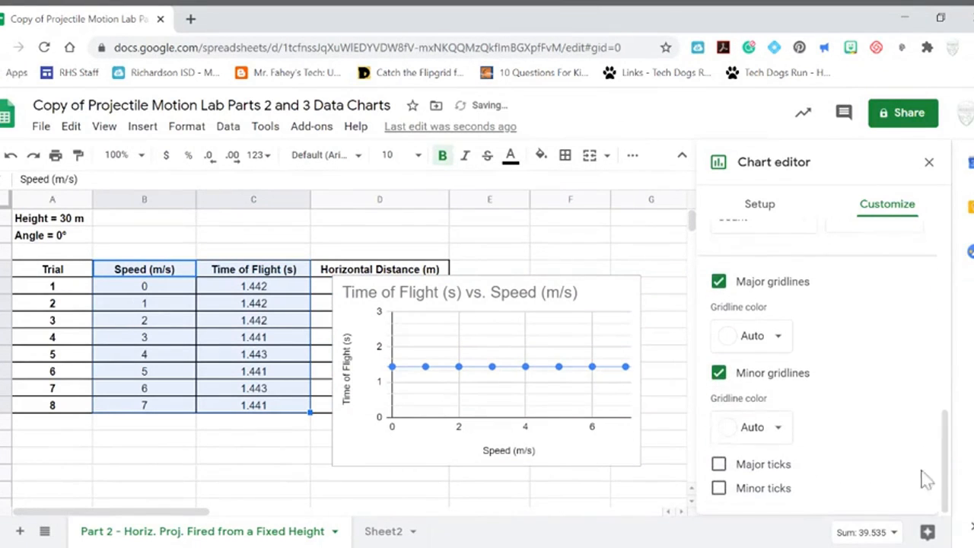
left_click(719, 466)
left_click(719, 466)
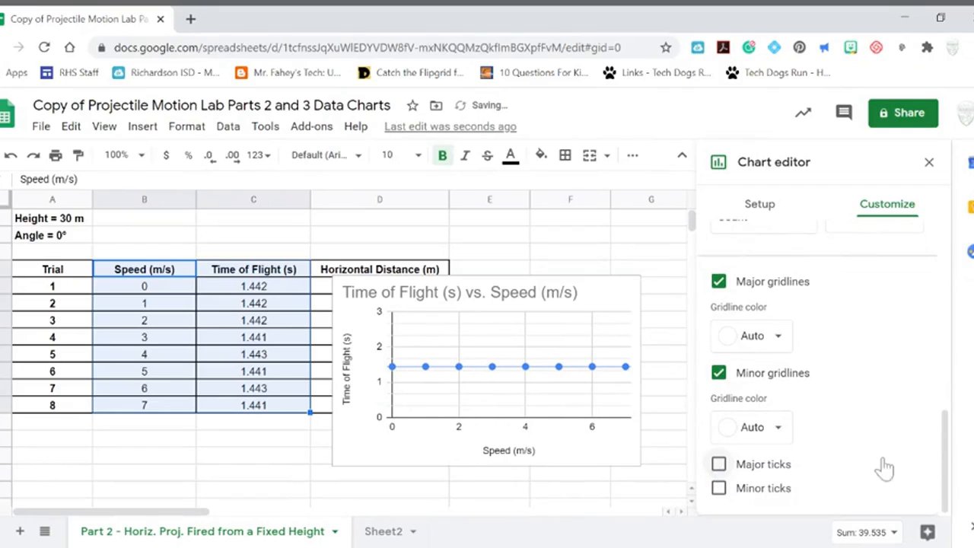
Turn on minor gridlines for the chart's horizontal axis.
left_click_drag(950, 464, 922, 352)
left_click(765, 325)
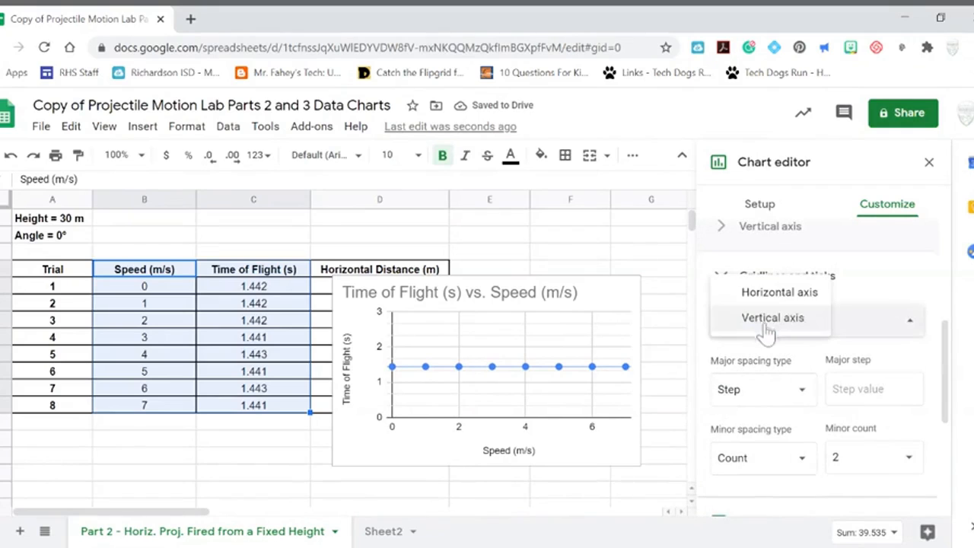
left_click(750, 291)
left_click_drag(955, 372, 950, 430)
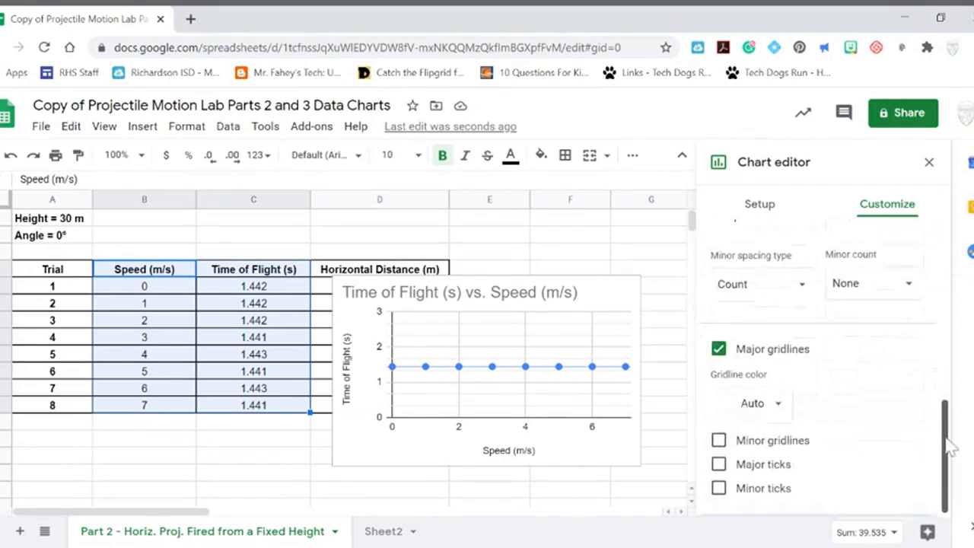
left_click(719, 441)
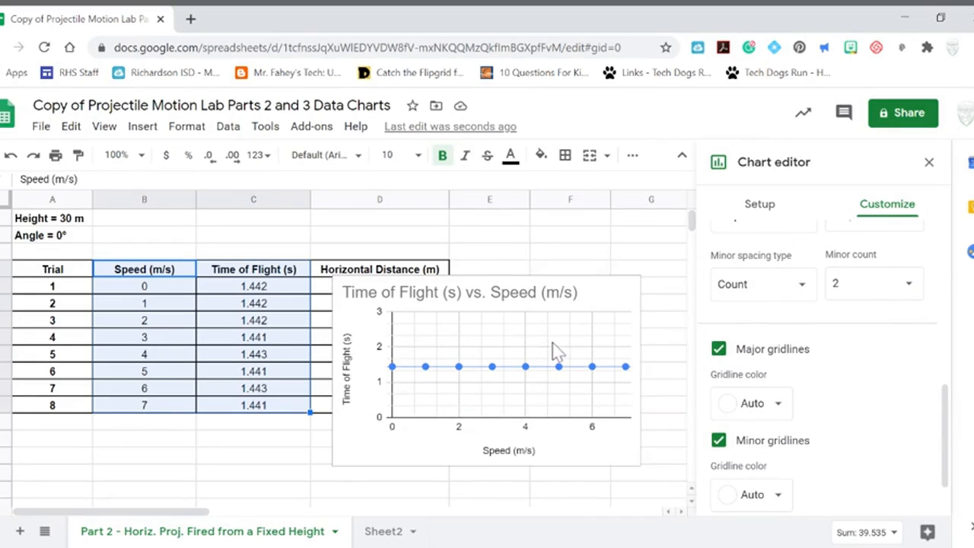
Move the Time of Flight chart directly below the data table, starting at column A, and close its editor.
left_click_drag(598, 315, 269, 442)
scroll(274, 448, "down", 2)
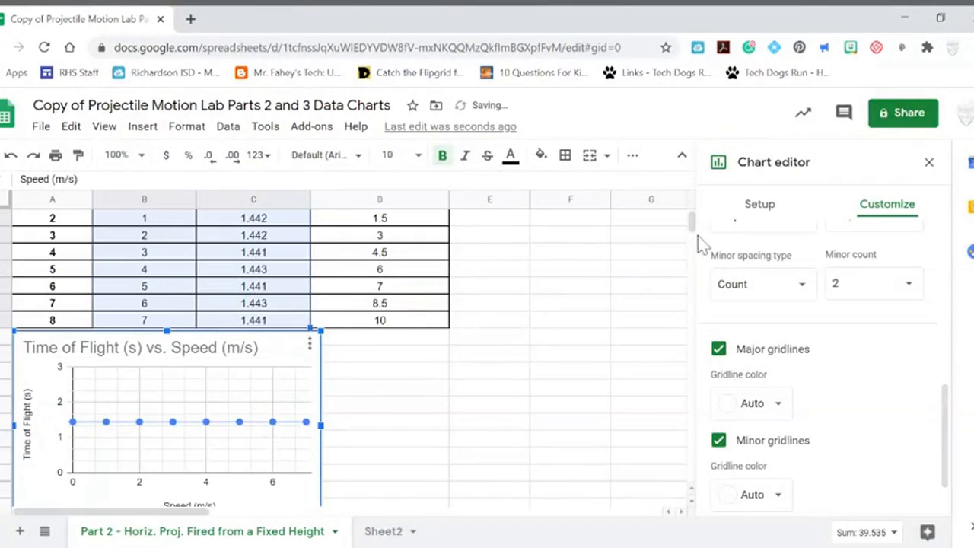
scroll(694, 220, "up", 2)
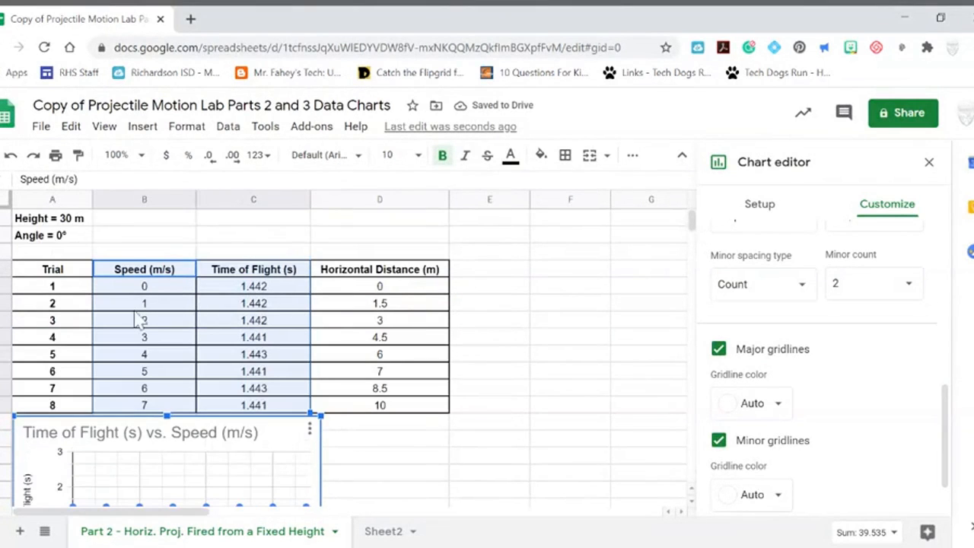
left_click(239, 305)
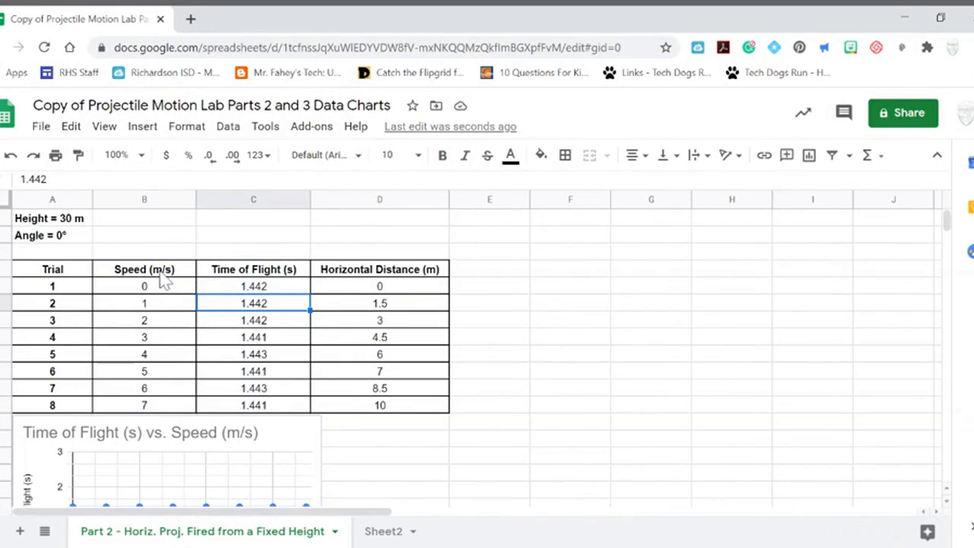
Insert a chart from the Speed (m/s) and Horizontal Distance (m) columns, headers included (B4:B12 and D4:D12).
left_click_drag(157, 273, 160, 407)
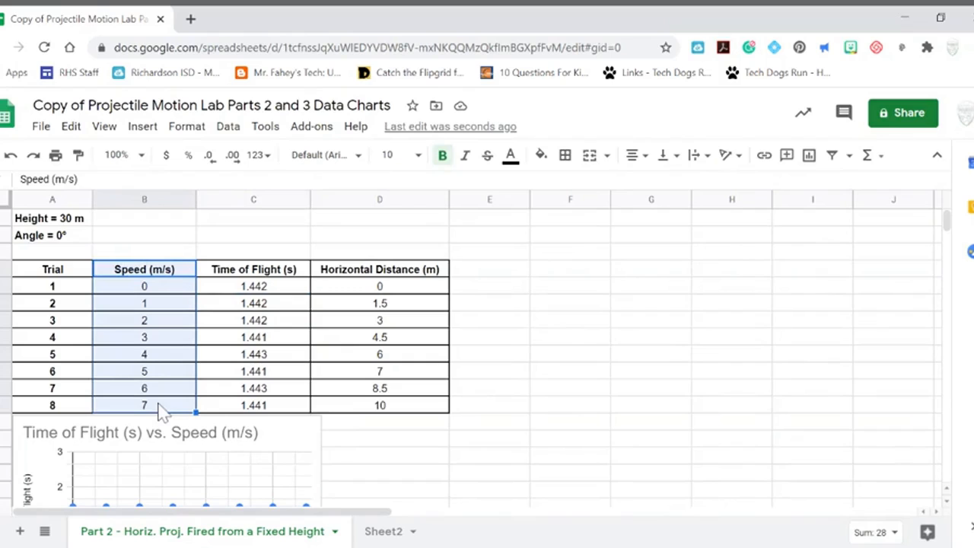
left_click_drag(377, 277, 373, 417, "ctrl")
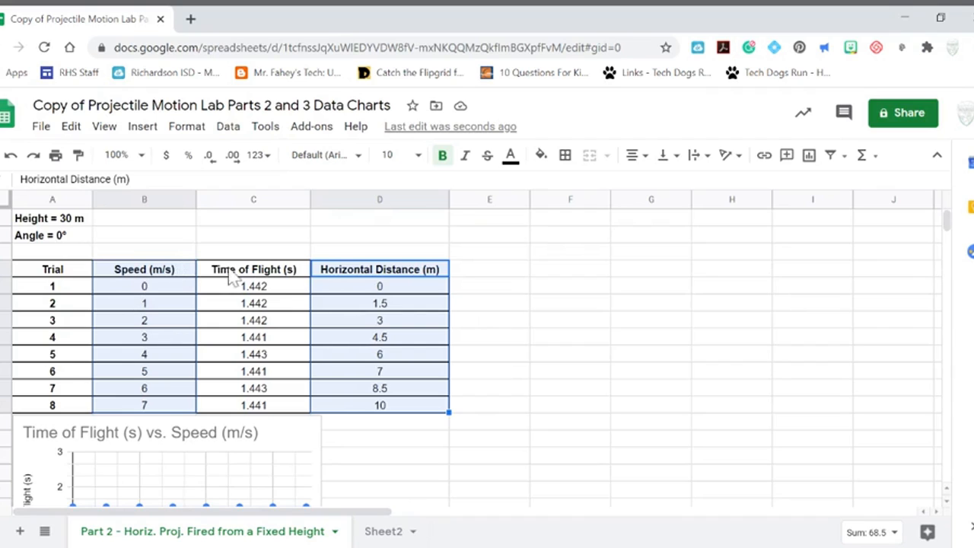
left_click(142, 127)
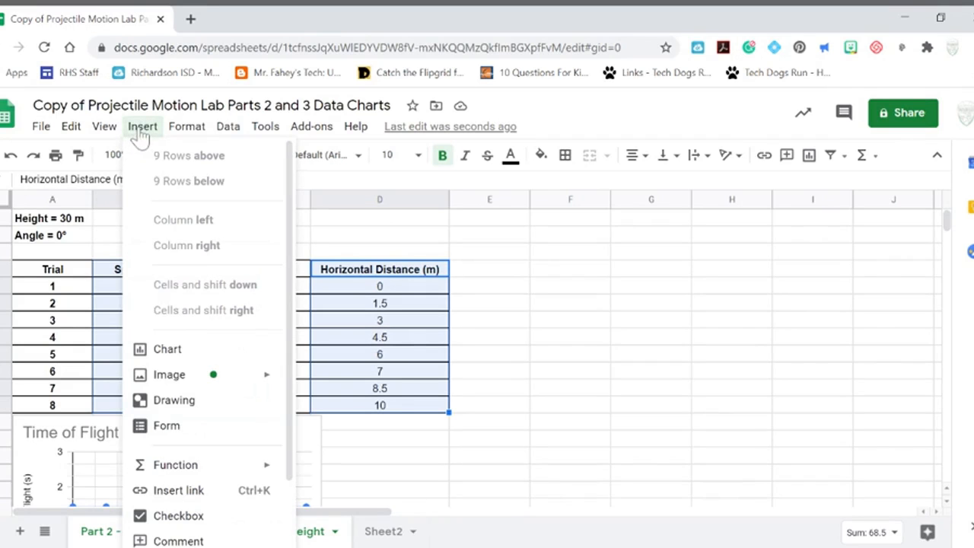
left_click(175, 353)
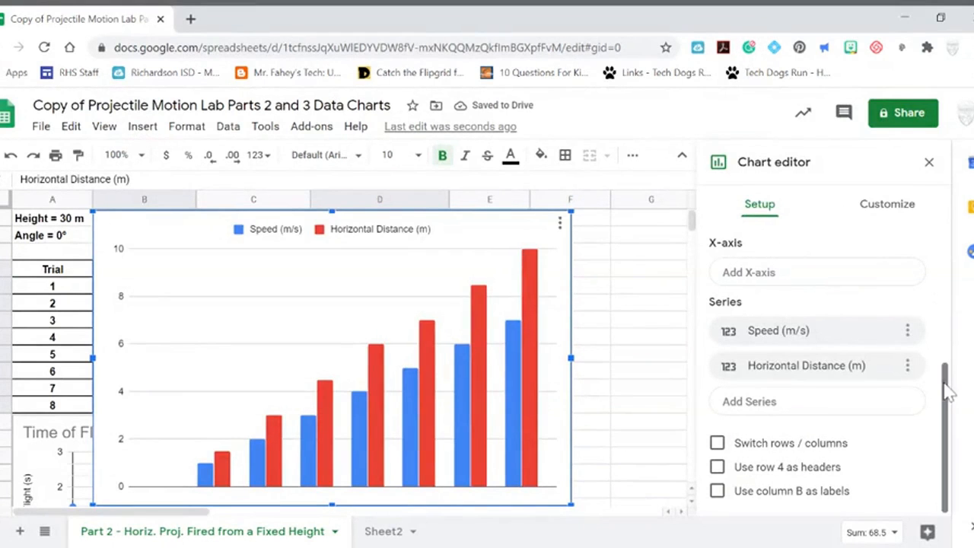
Change the new speed and horizontal distance chart to a scatter chart.
scroll(944, 319, "up", 5)
left_click(744, 282)
left_click(752, 282)
left_click(800, 274)
left_click_drag(939, 306, 923, 389)
left_click(742, 445)
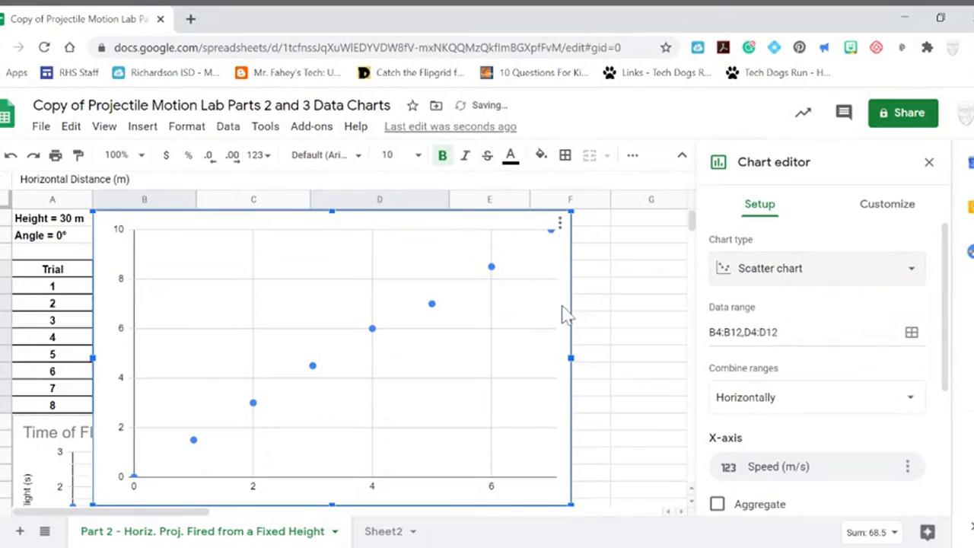
Shrink the new scatter chart and move it off the Speed and Time of Flight columns, to the right of the first chart.
left_click_drag(563, 314, 621, 322)
left_click_drag(150, 221, 340, 337)
mouse_move(529, 347)
left_mouse_down()
mouse_move(571, 294)
mouse_move(541, 297)
mouse_move(539, 348)
left_mouse_up()
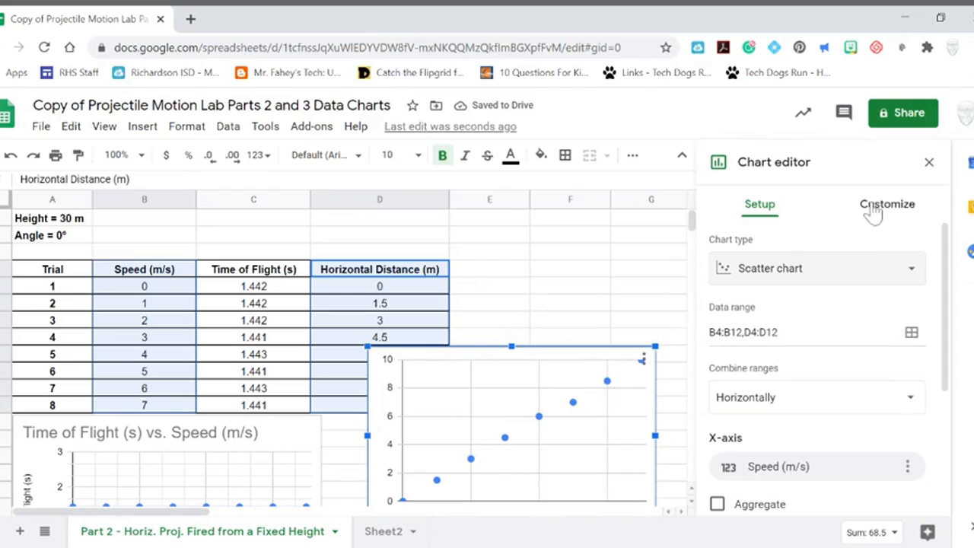
Set the new scatter chart's title to "Horizontal Distance (m) vs. Speed (m/s)".
left_click(873, 210)
left_click(771, 298)
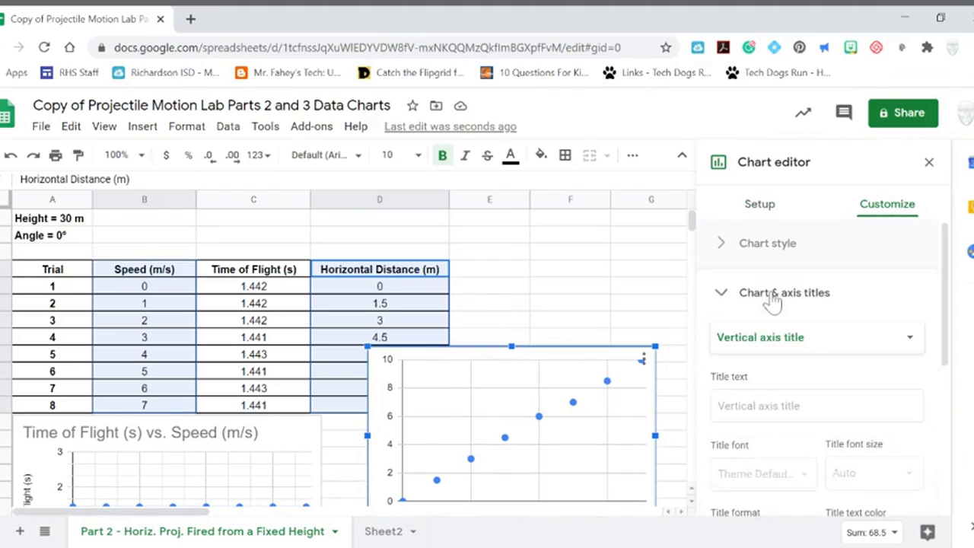
left_click(754, 336)
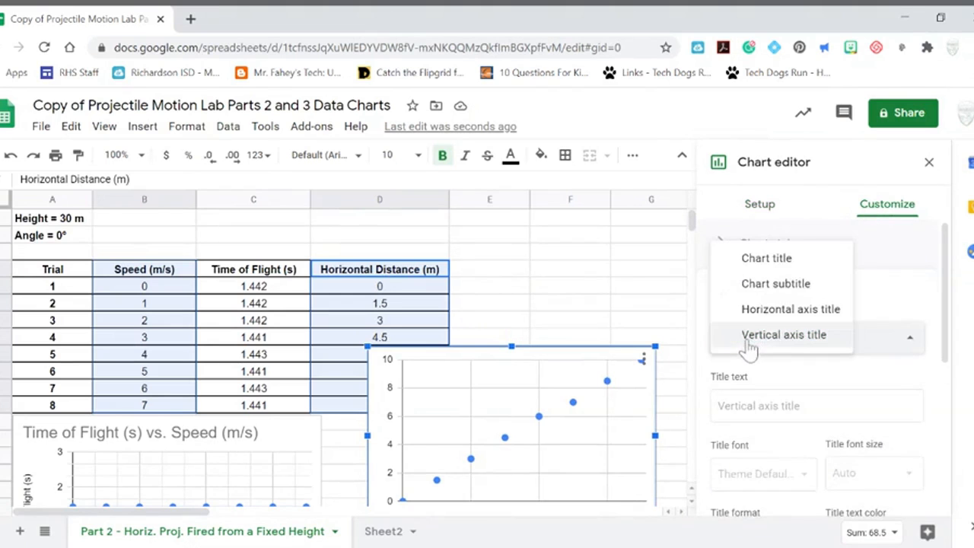
left_click(750, 262)
left_click(745, 411)
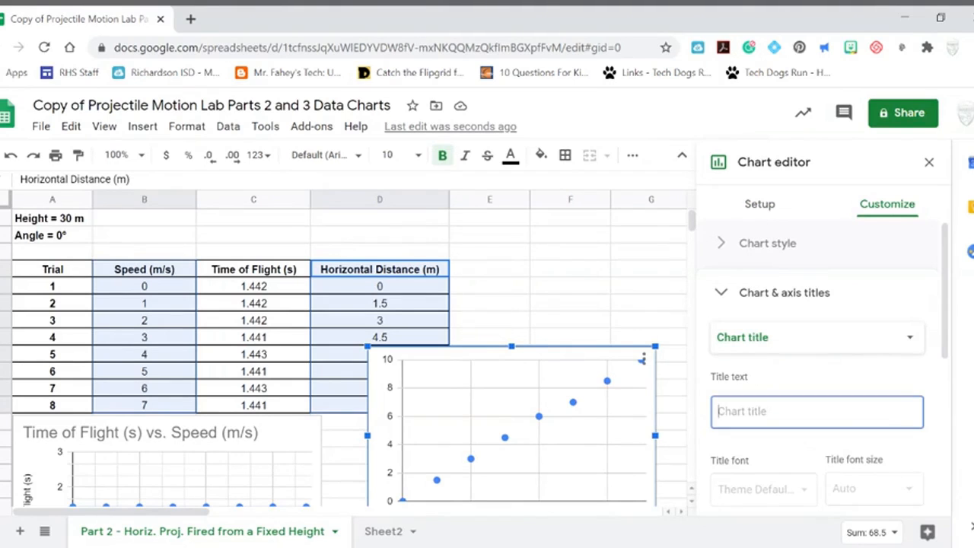
type("Ho")
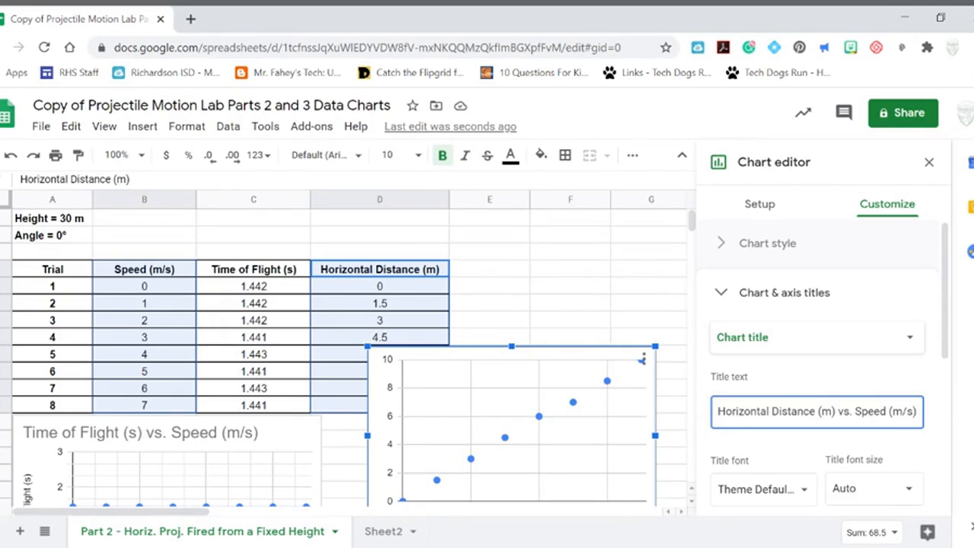
Set the horizontal axis title of the distance chart to "Speed (m/s)".
left_click(791, 346)
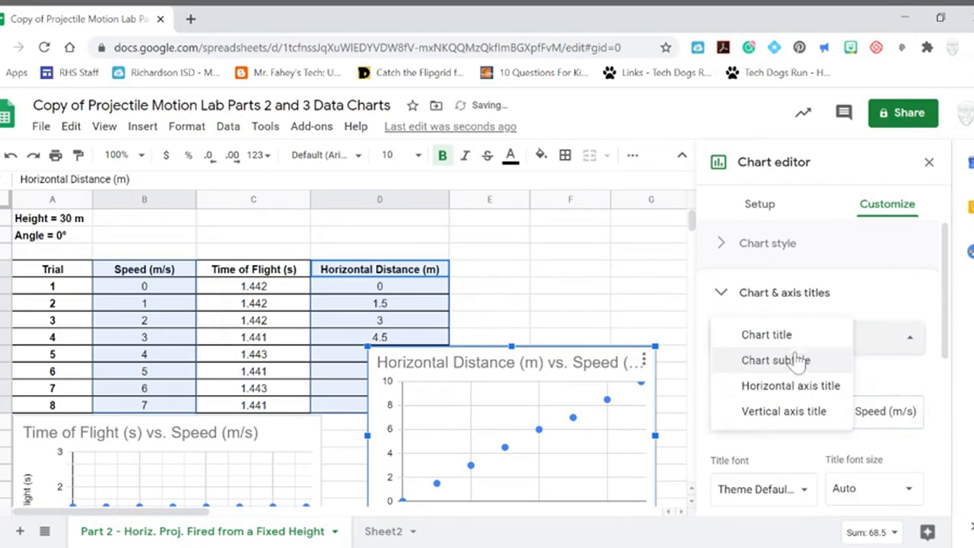
left_click(763, 390)
left_click(754, 404)
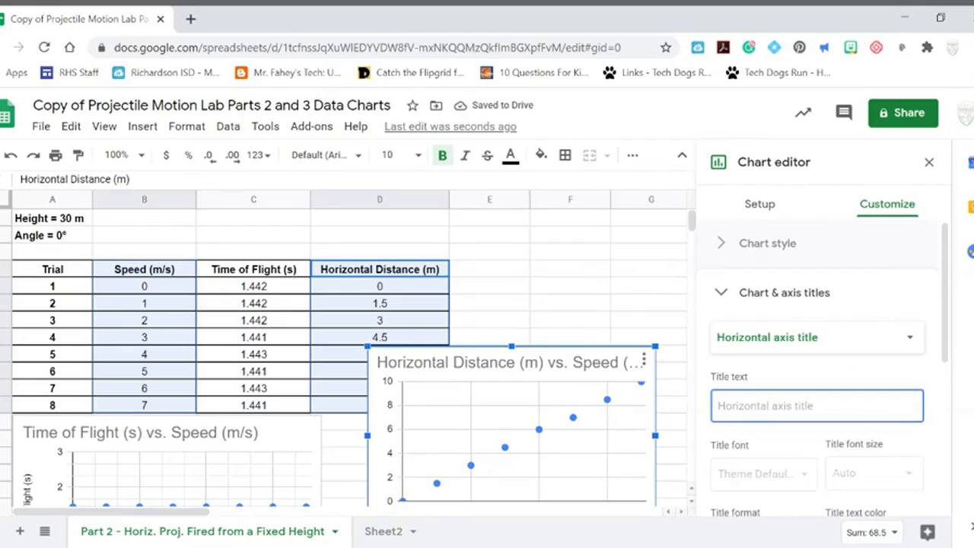
type("Speed")
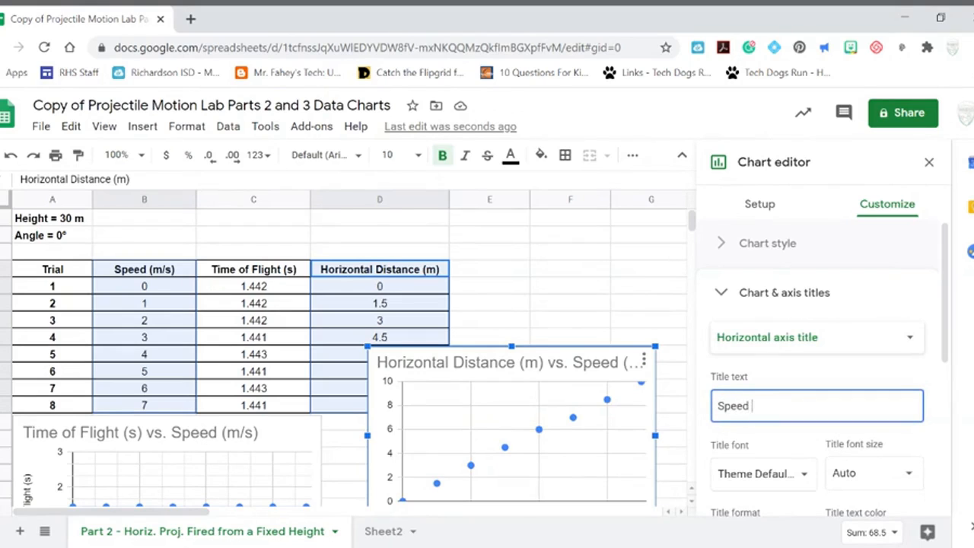
type(" (m/s)")
Set the vertical axis title of the distance chart to "Horizontal Distance (m)".
left_click(776, 338)
left_click(772, 359)
left_click(767, 406)
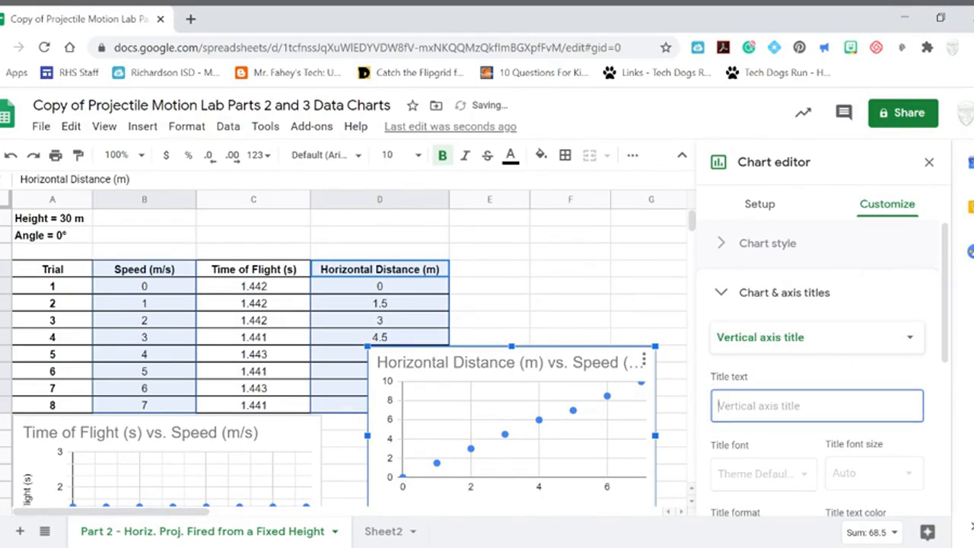
type("H")
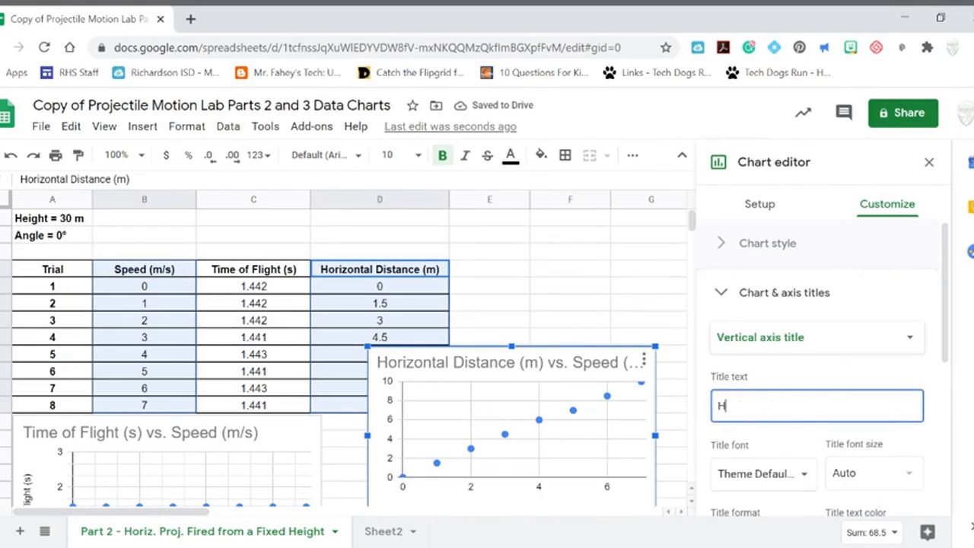
type("orizontal Distance (m")
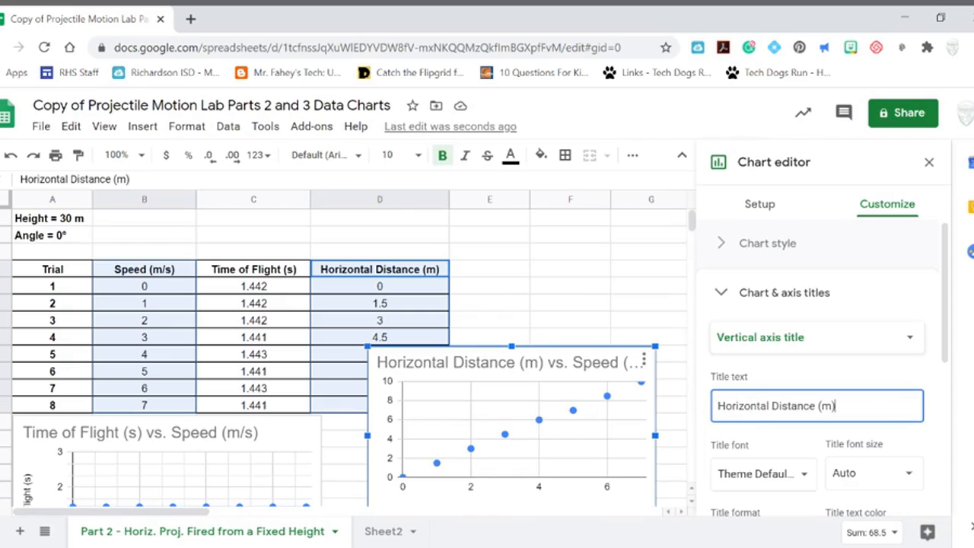
Add a linear trendline to the distance chart's data series.
left_click_drag(943, 344, 942, 459)
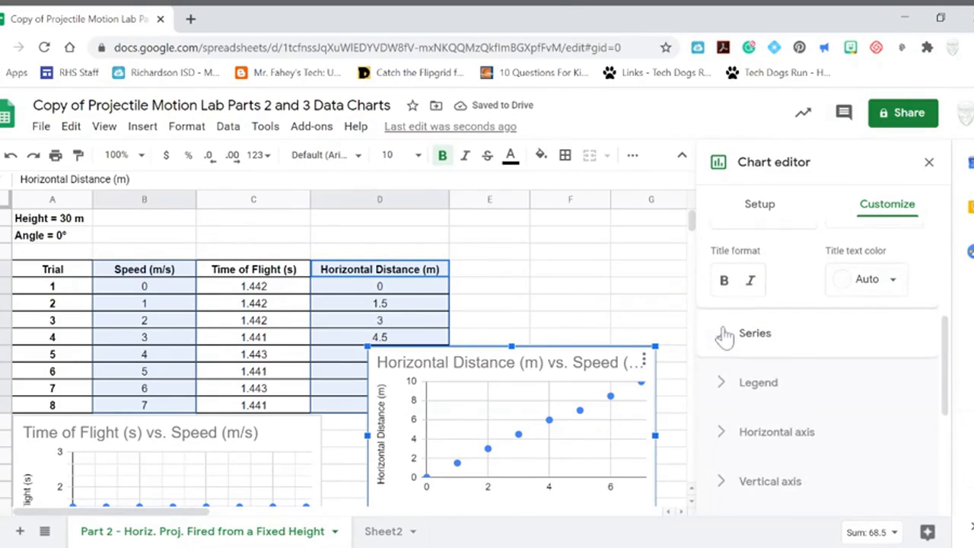
left_click(724, 336)
left_click_drag(941, 321, 948, 464)
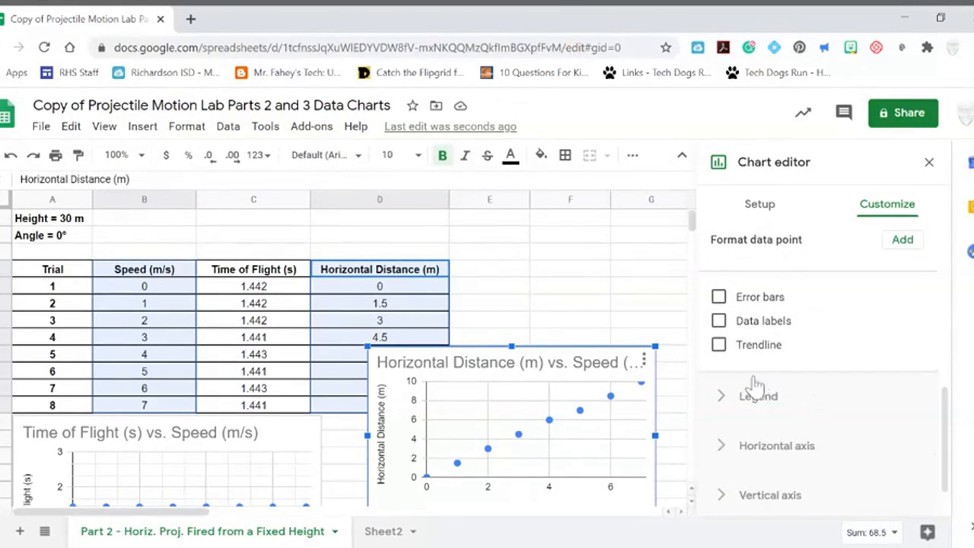
left_click(719, 346)
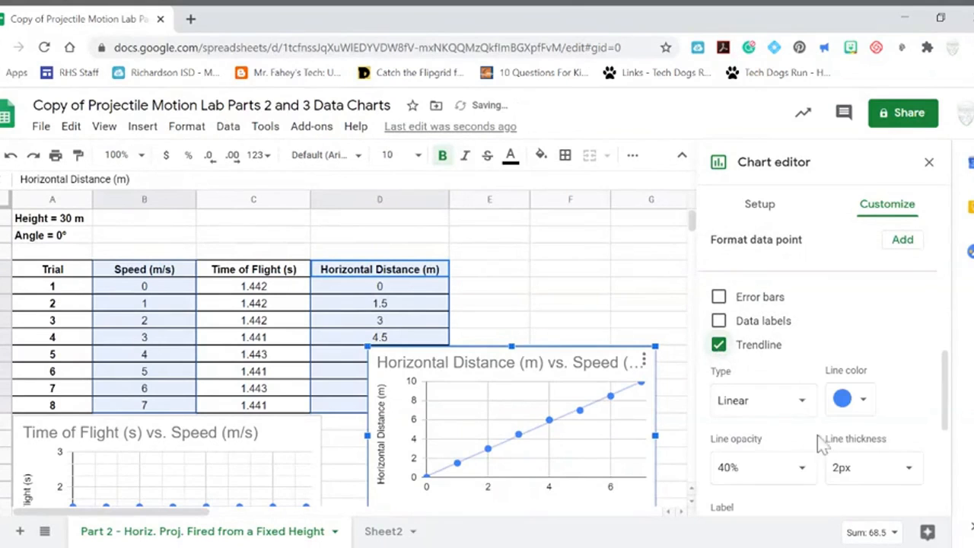
Try labelling the trendline with its equation, and set the label back to None.
left_click_drag(945, 411, 949, 456)
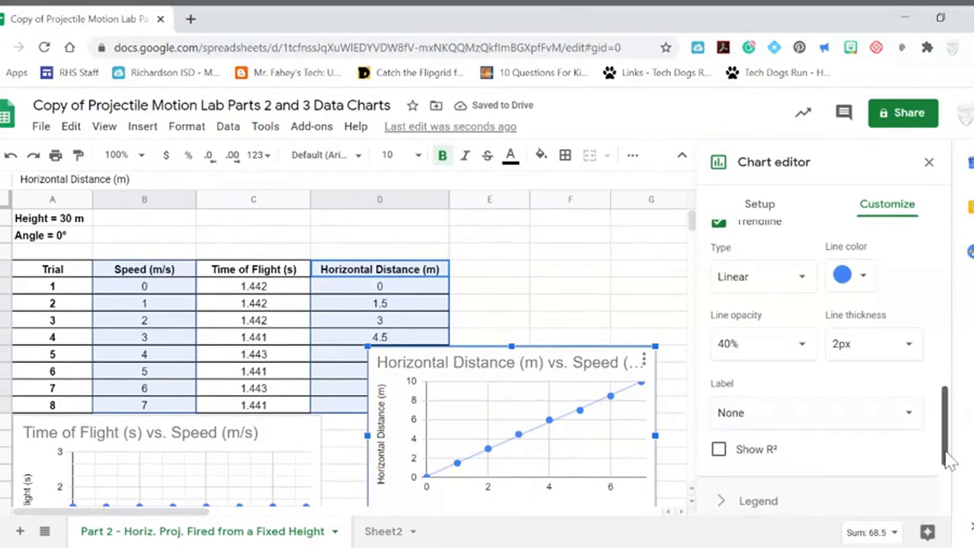
left_click(808, 428)
left_click(761, 461)
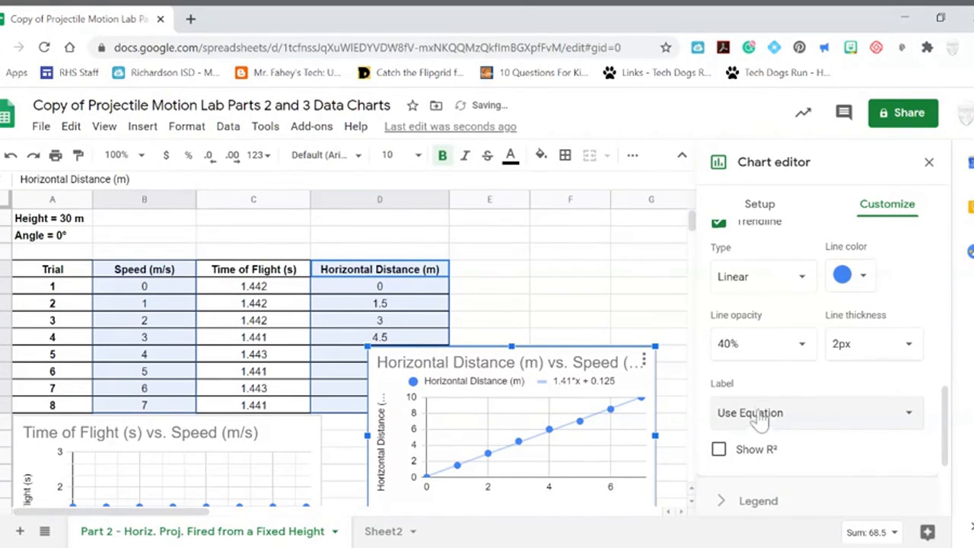
left_click(756, 424)
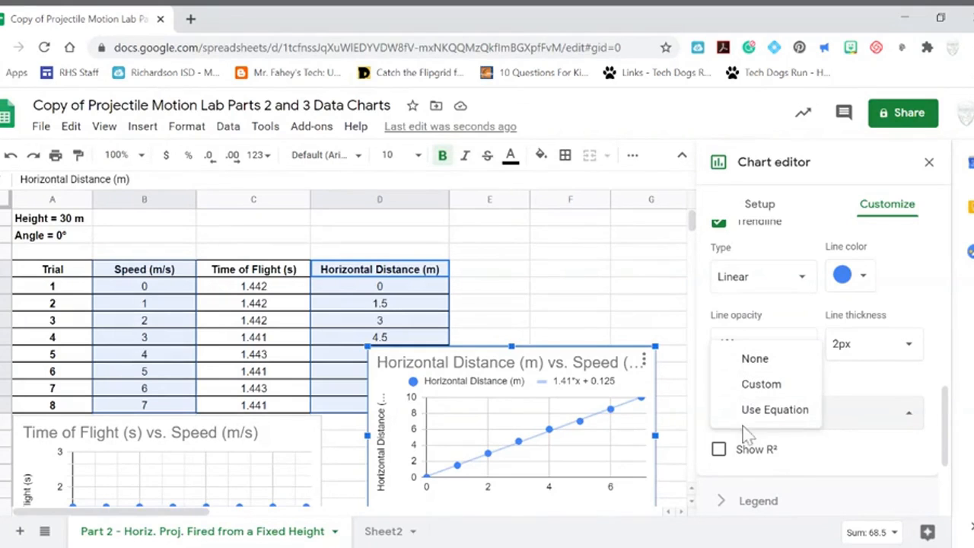
left_click(755, 359)
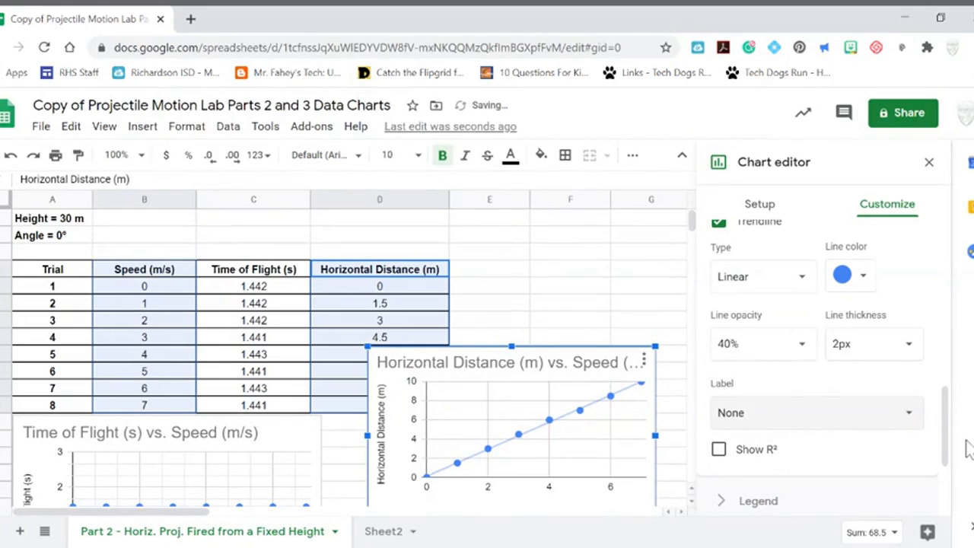
Set the maximum value of the distance chart's vertical axis to 12.
scroll(952, 449, "down", 3)
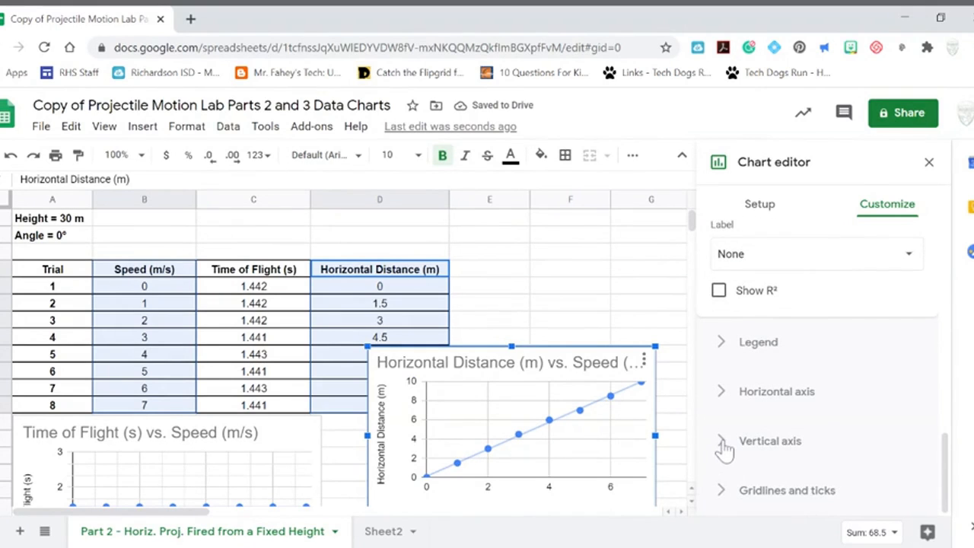
left_click(723, 445)
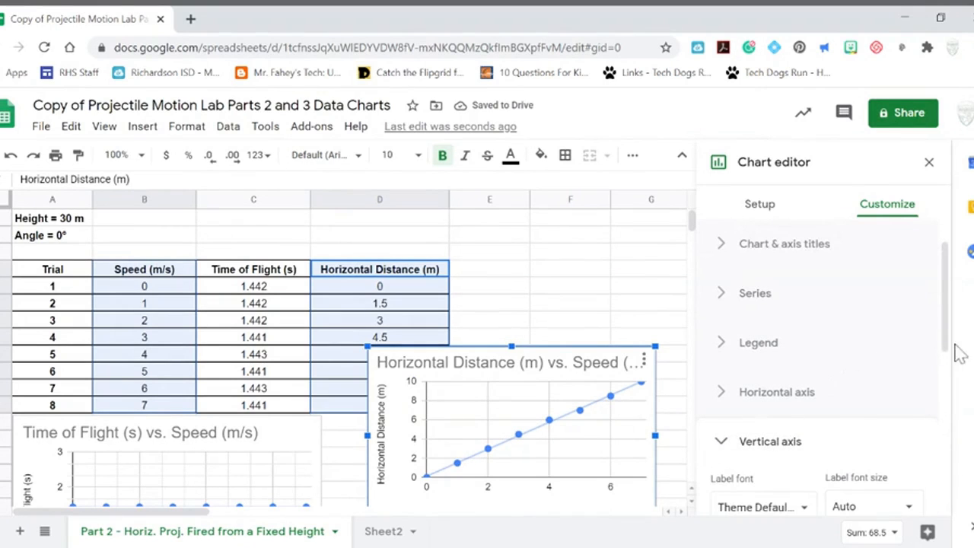
left_click_drag(952, 351, 951, 449)
left_click(873, 437)
type("12")
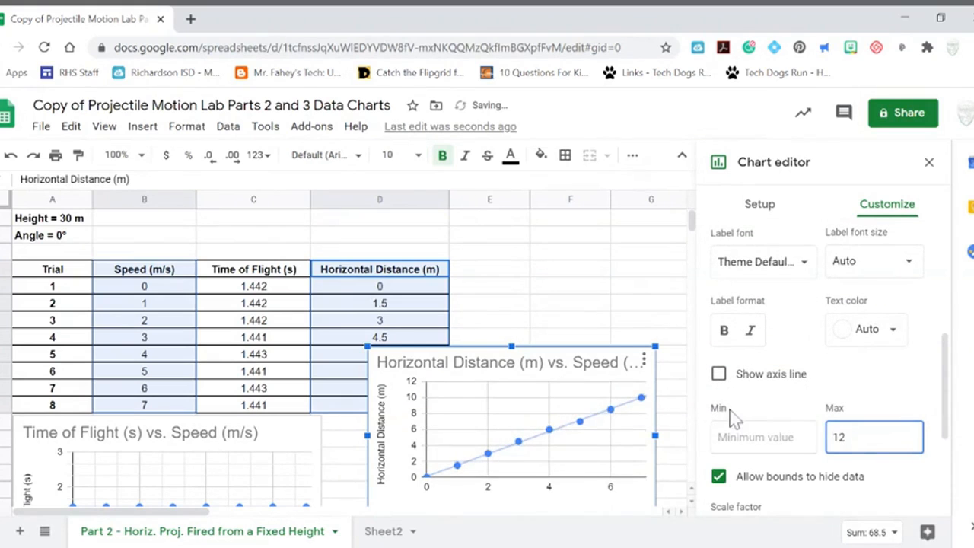
Set the maximum value of the distance chart's horizontal axis to 10.
left_click_drag(949, 424, 951, 384)
left_click(721, 301)
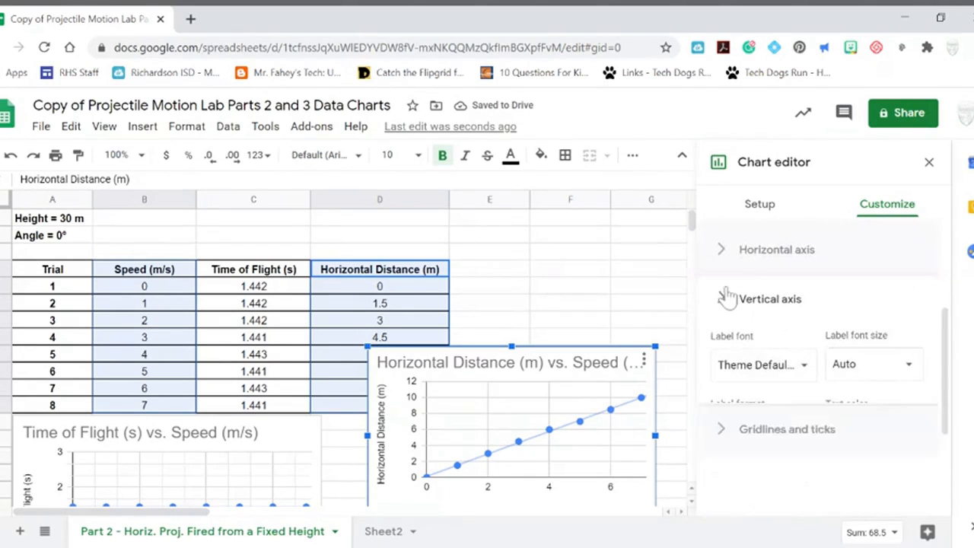
left_click(722, 396)
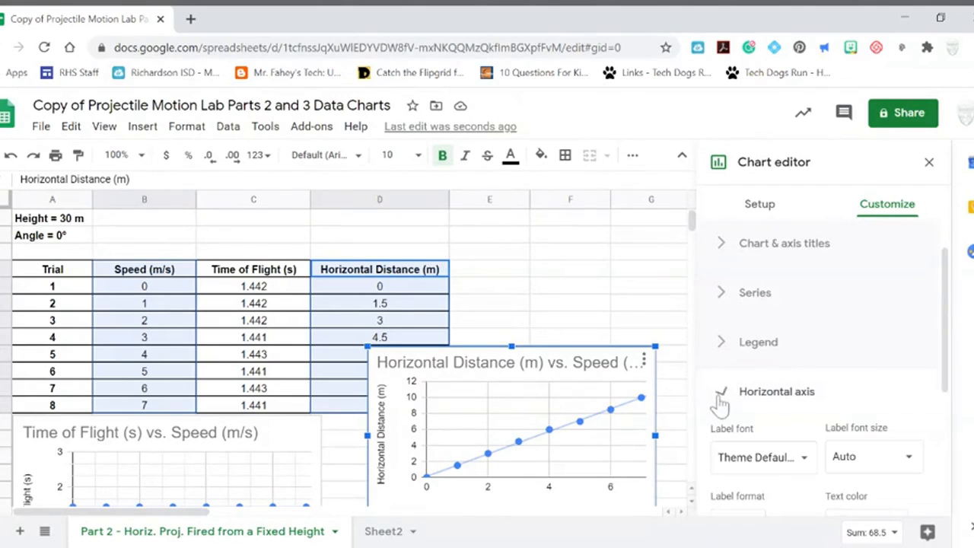
left_click_drag(949, 326, 951, 403)
left_click(846, 423)
type("10")
left_click(936, 406)
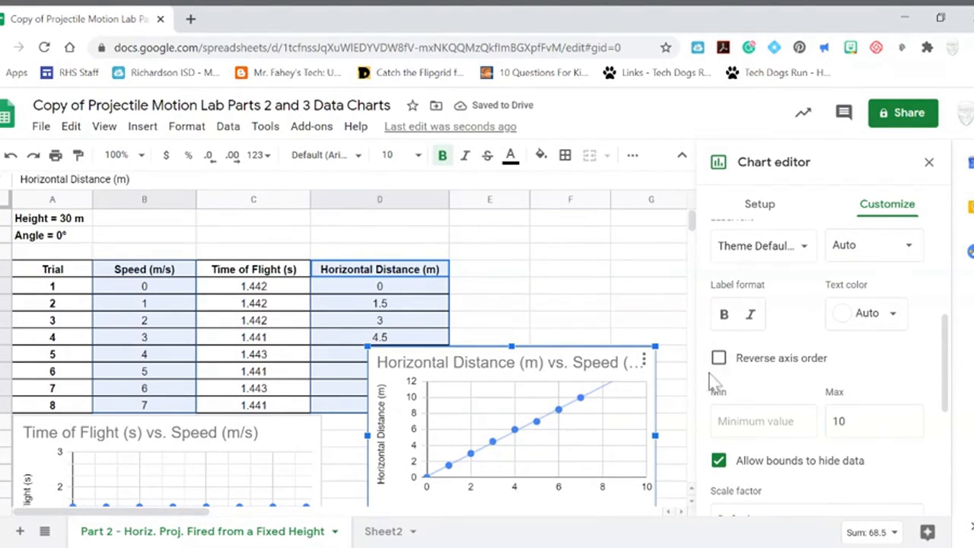
left_click_drag(949, 369, 946, 424)
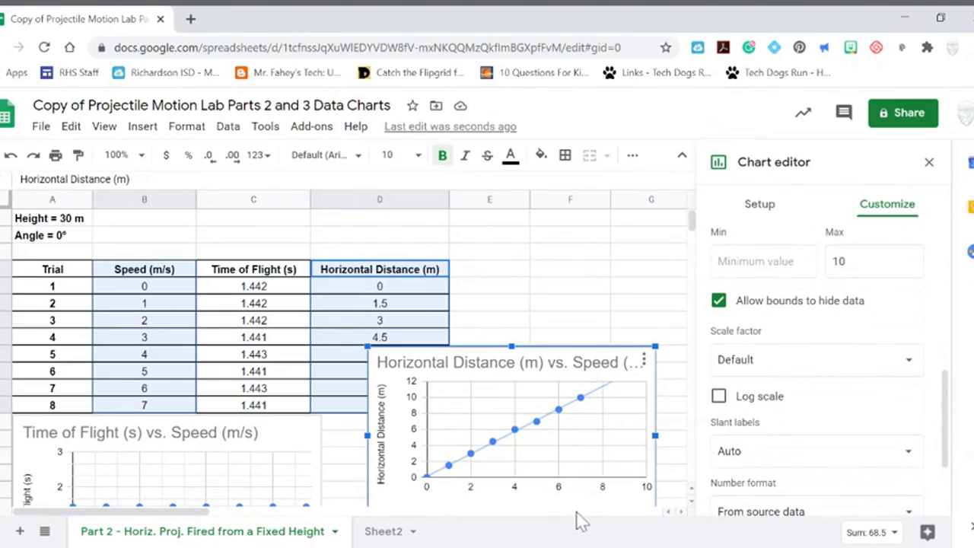